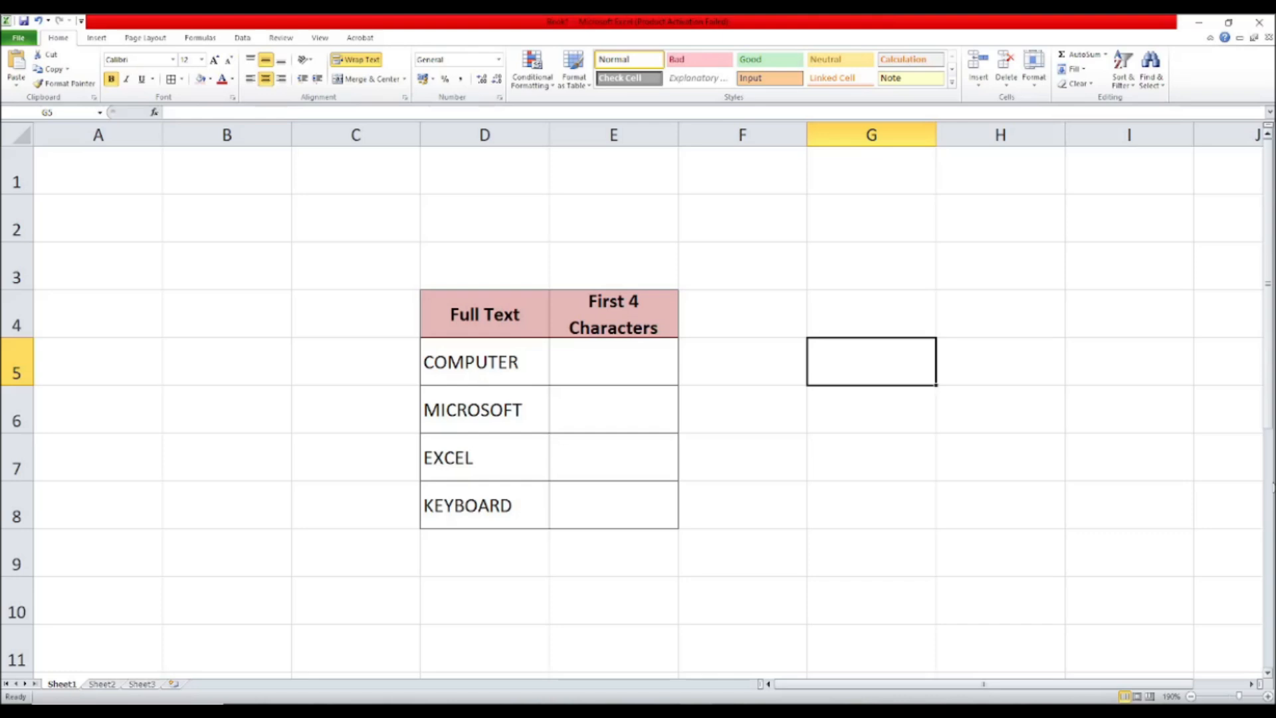
Step: Enter =LEFT(D5,4) in E5 to extract the first four characters of COMPUTER
{"action": "left_click", "coordinate": [608, 358]}
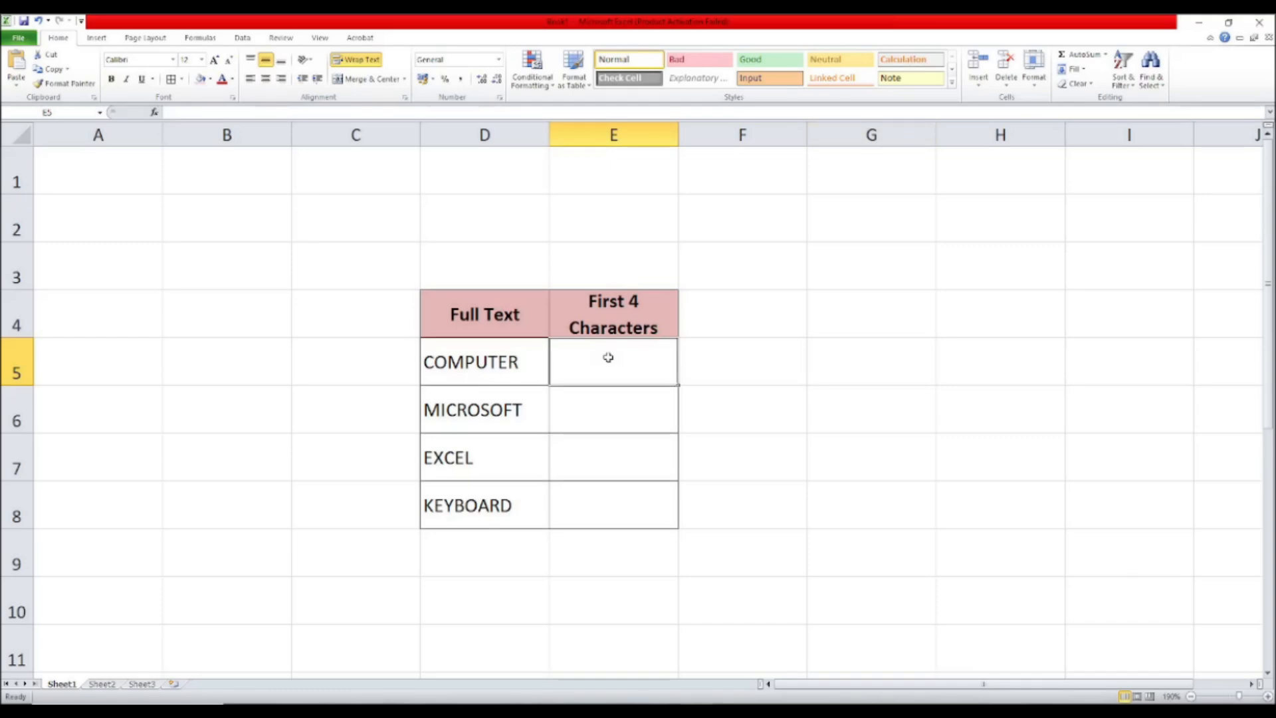
{"action": "type", "text": "="}
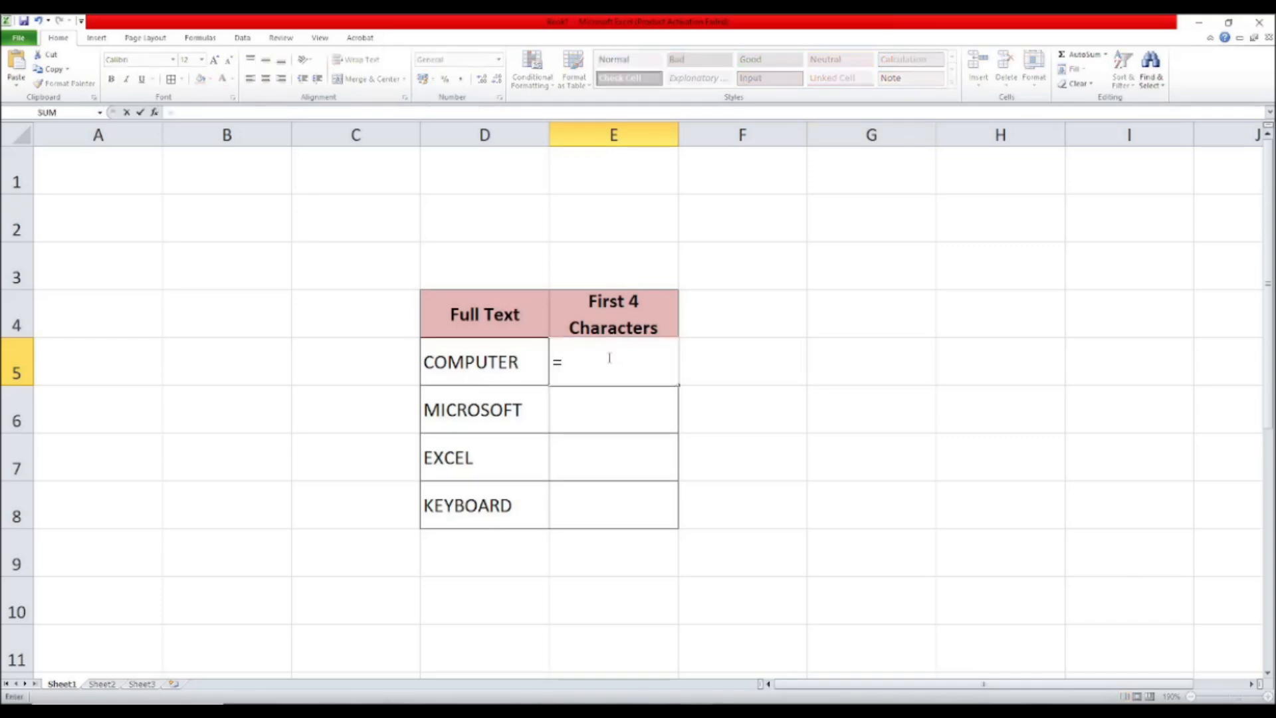
{"action": "type", "text": "LEFT("}
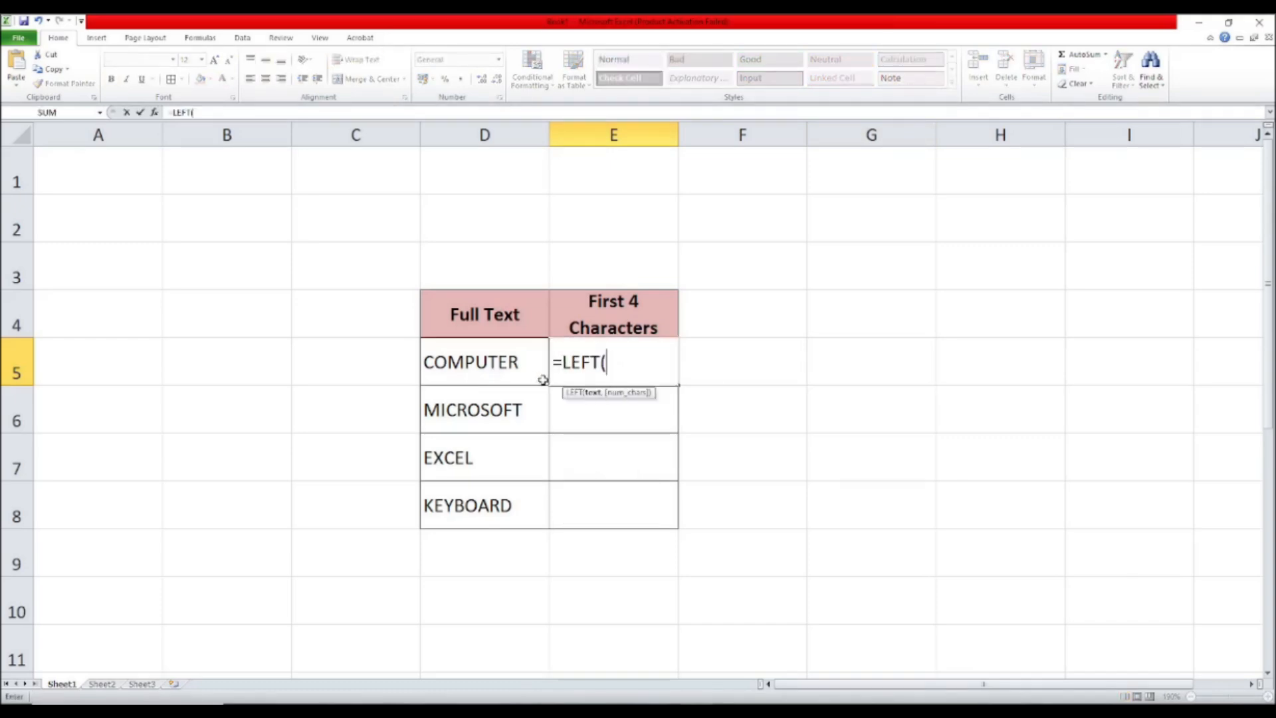
{"action": "left_click", "coordinate": [480, 369]}
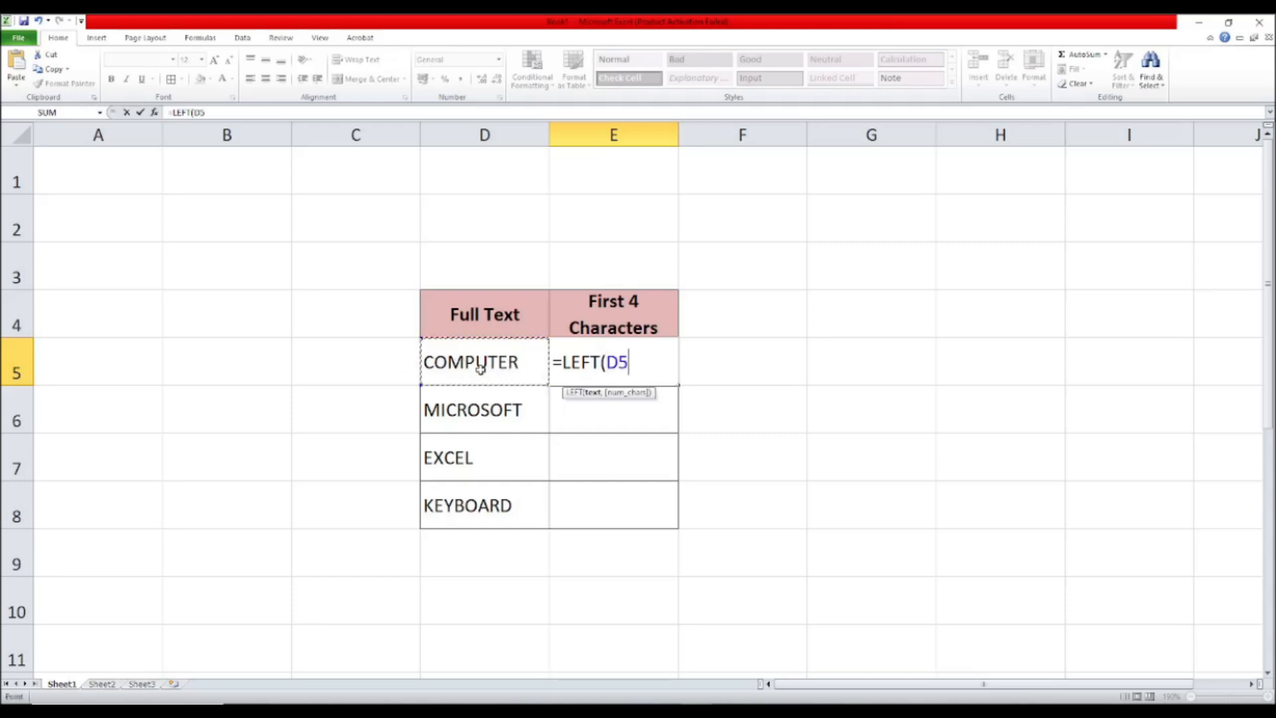
{"action": "type", "text": ",4"}
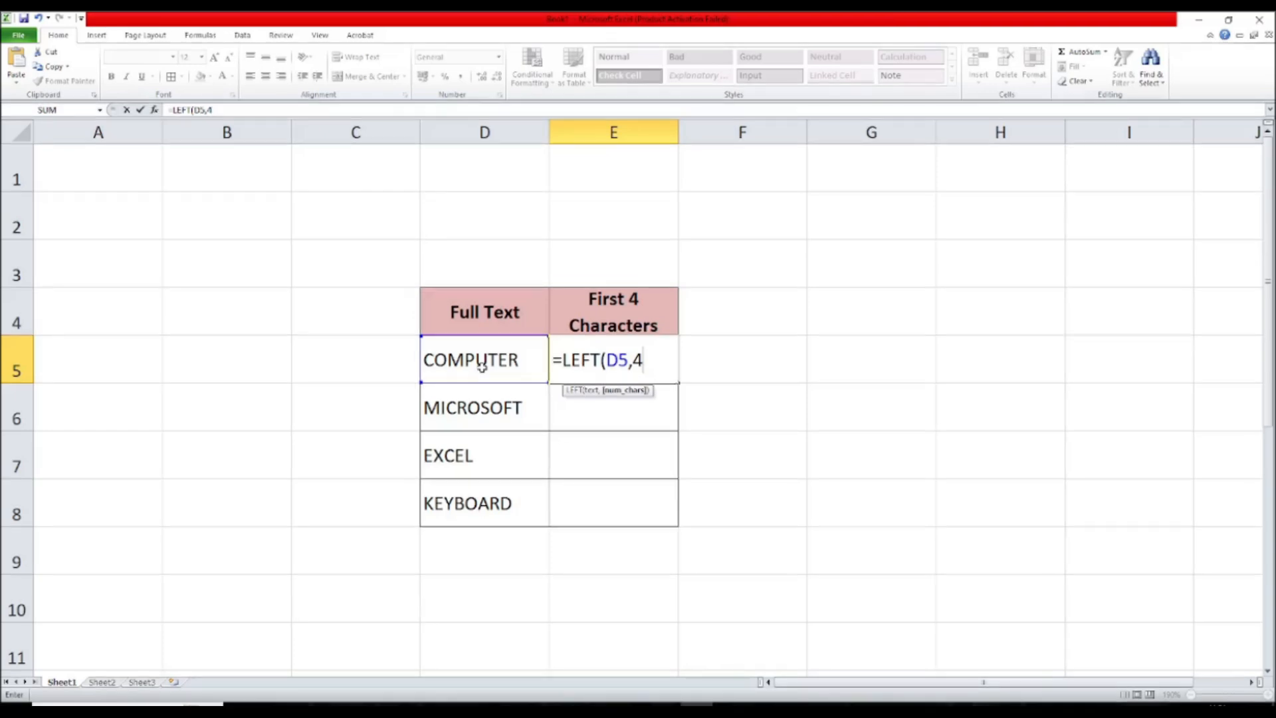
{"action": "type", "text": ")"}
{"action": "key", "text": "Return"}
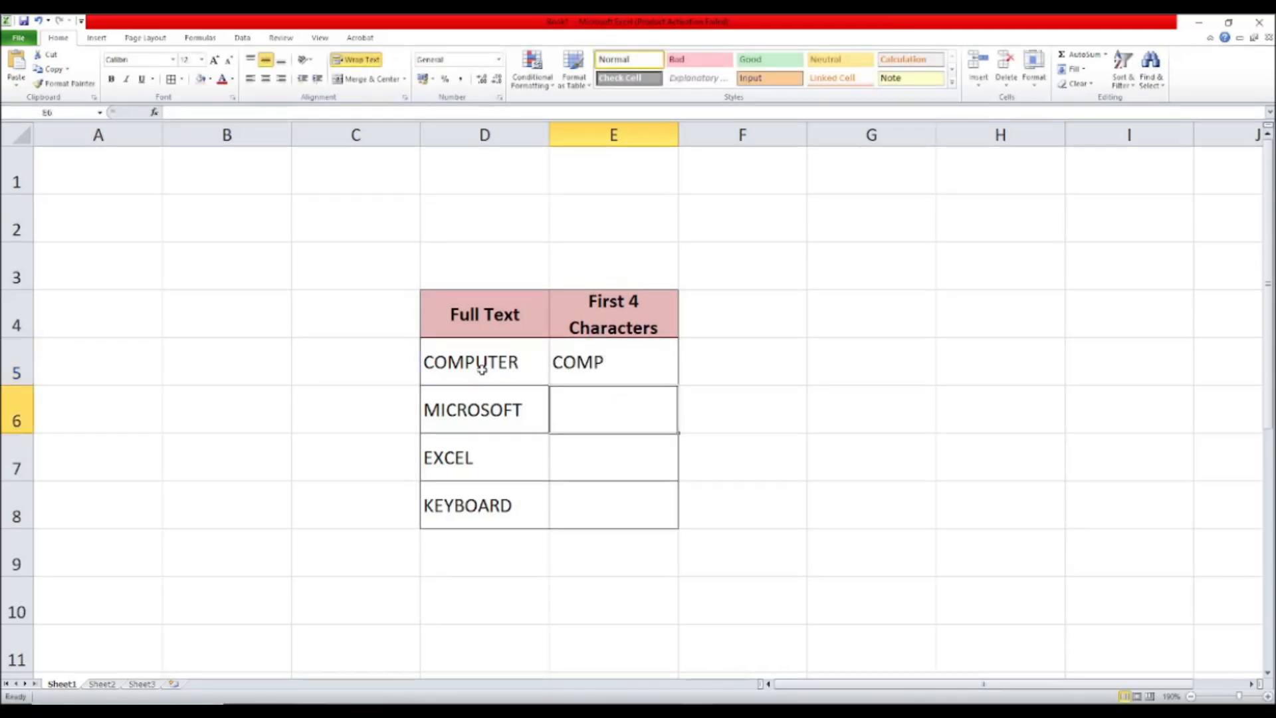
Step: Copy the LEFT formula from E5 down through E8 for the remaining words
{"action": "left_click", "coordinate": [615, 365]}
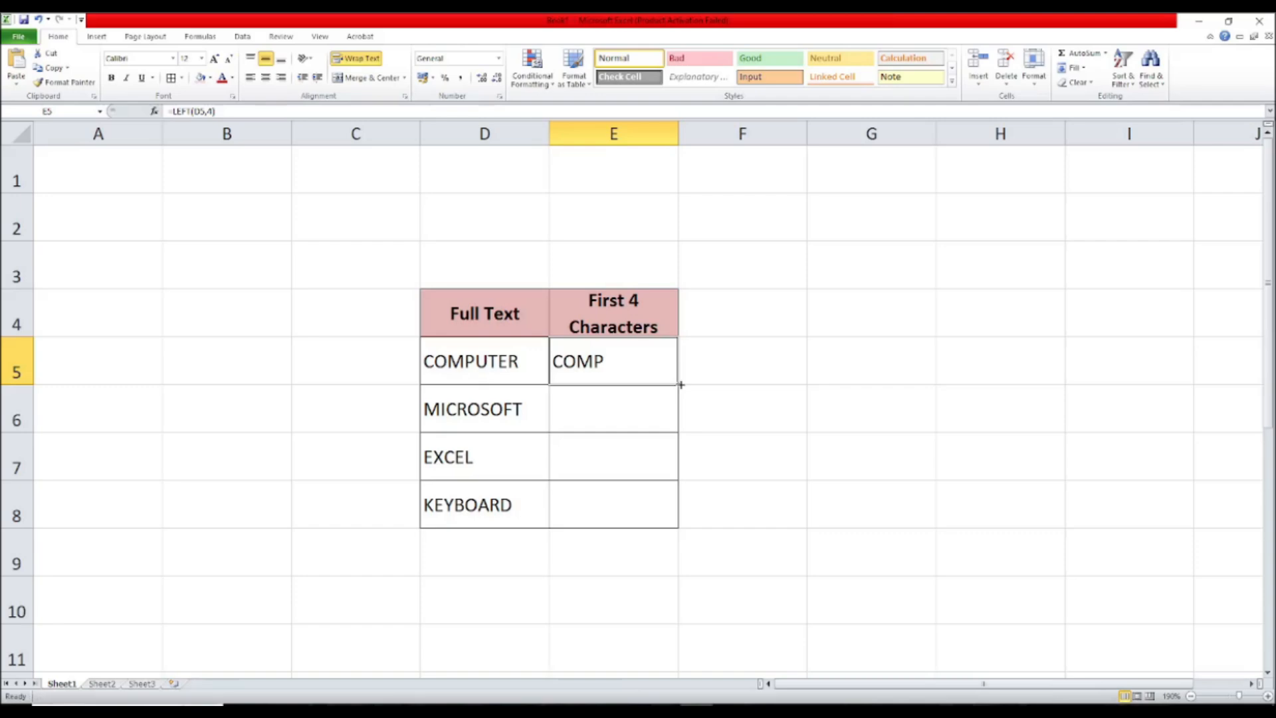
{"action": "left_click_drag", "start_coordinate": [680, 384], "coordinate": [681, 385]}
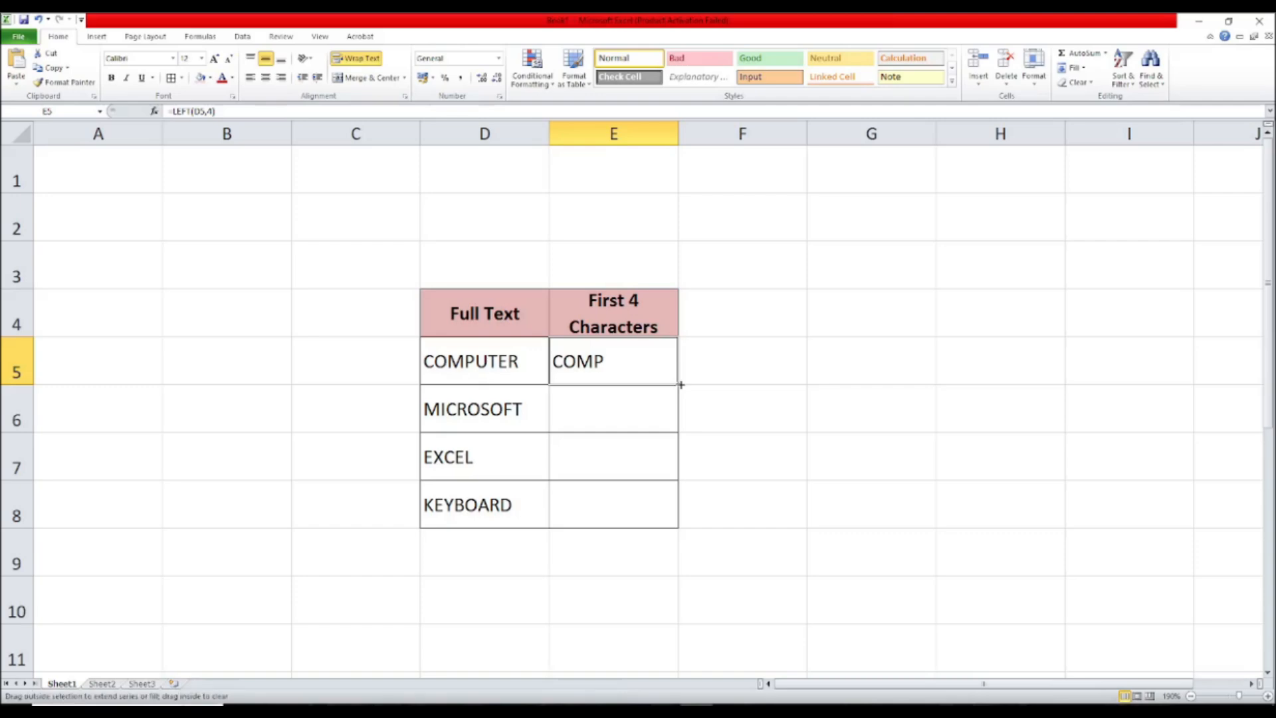
{"action": "left_click_drag", "start_coordinate": [680, 384], "coordinate": [664, 504]}
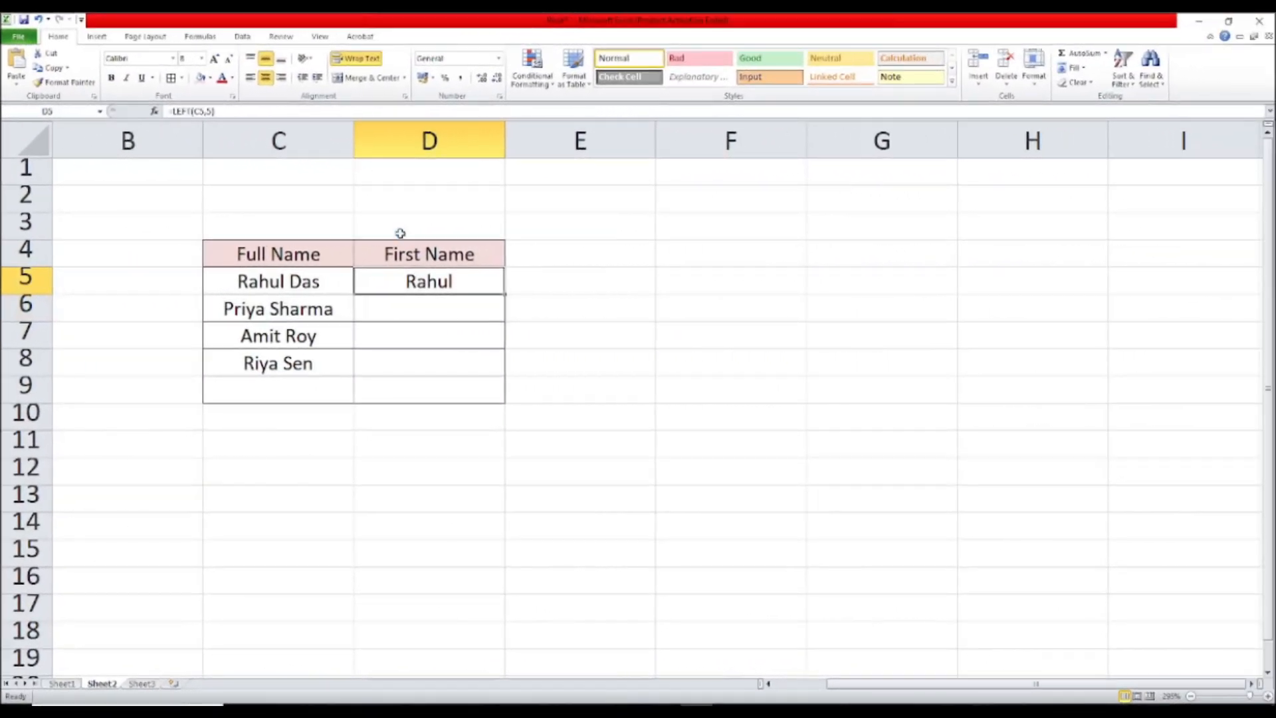
Step: Clear D5, enter =LEFT(C5,5) there, and fill the formula down the First Name column
{"action": "key", "text": "Delete"}
{"action": "left_click", "coordinate": [531, 407]}
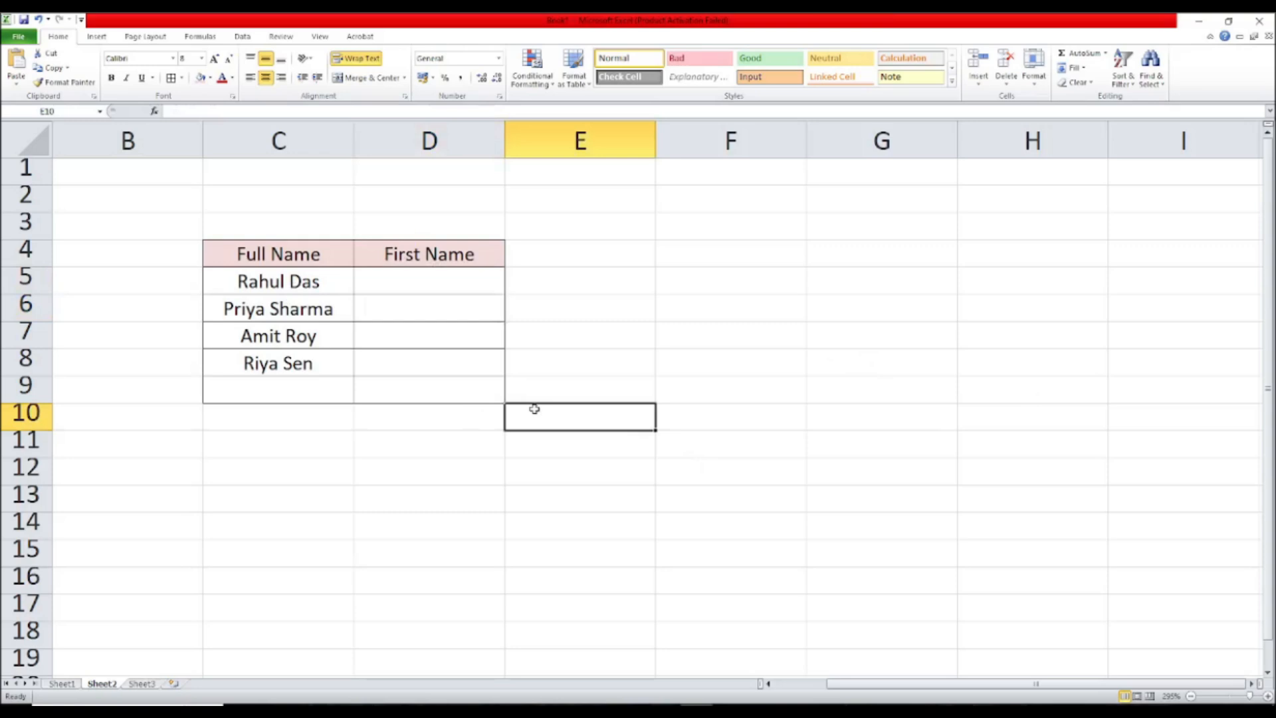
{"action": "left_click", "coordinate": [432, 292]}
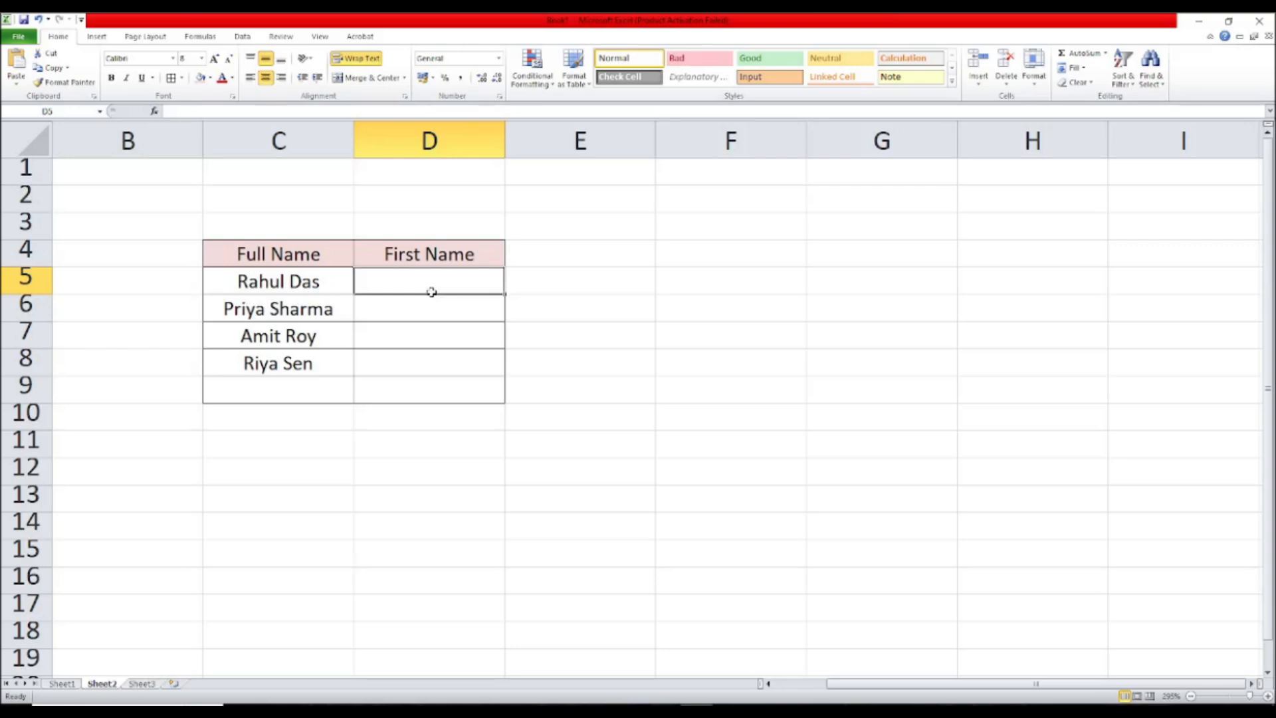
{"action": "type", "text": "="}
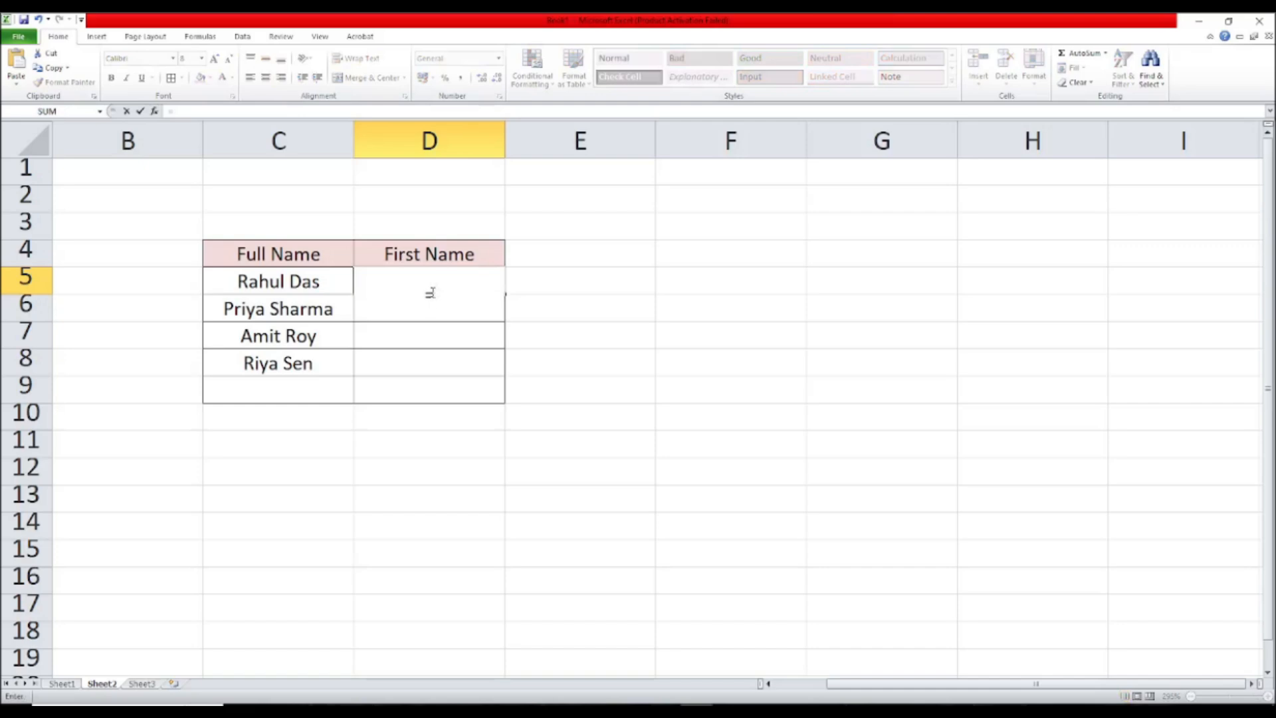
{"action": "type", "text": "LEFT("}
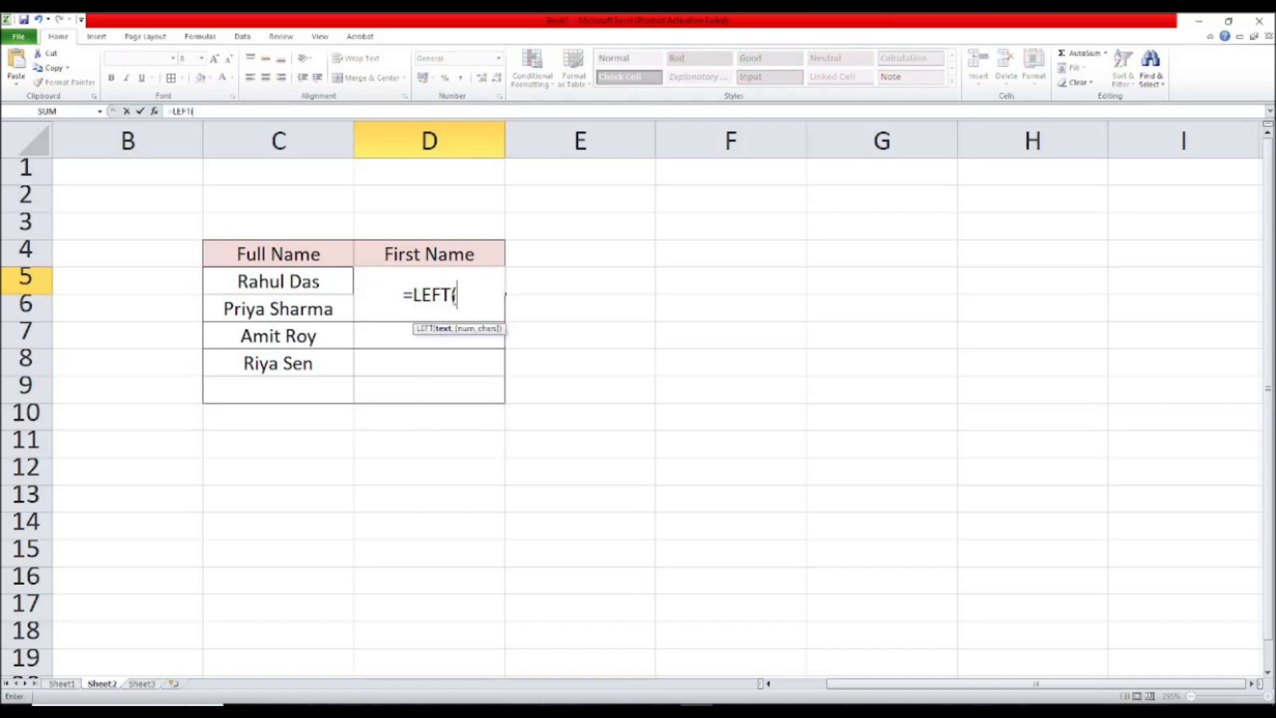
{"action": "left_click", "coordinate": [326, 282]}
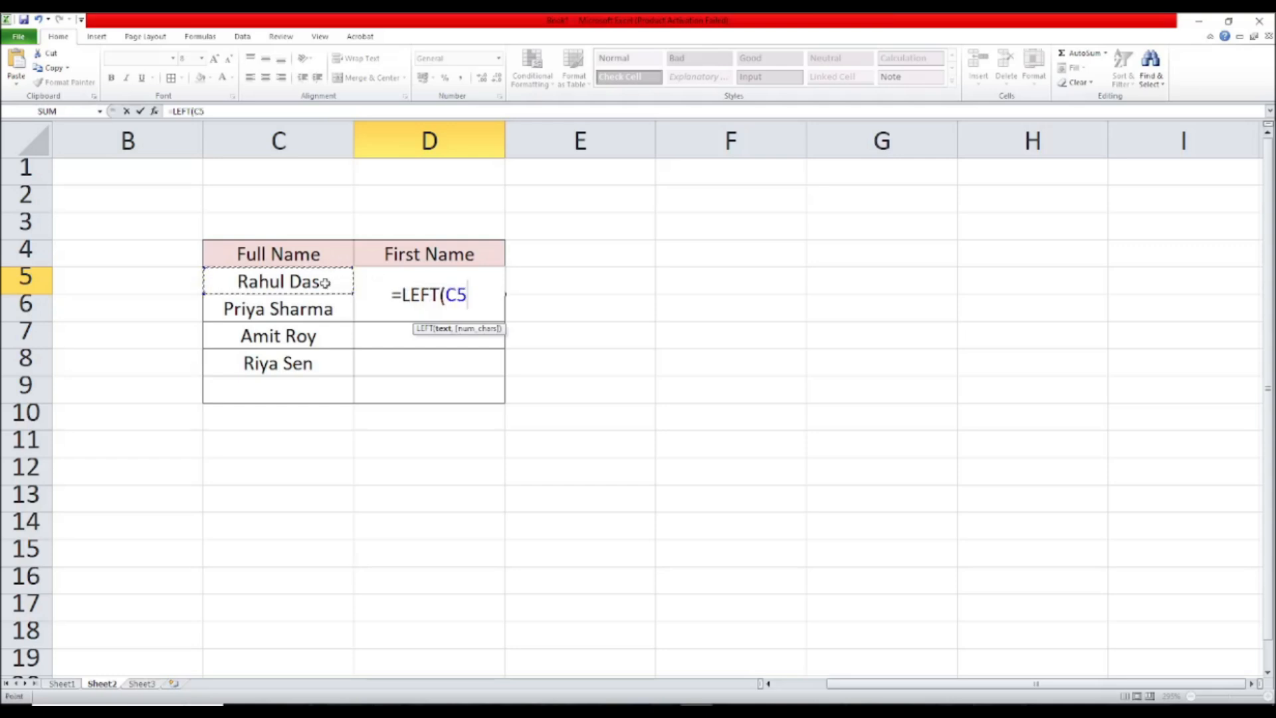
{"action": "type", "text": ",5"}
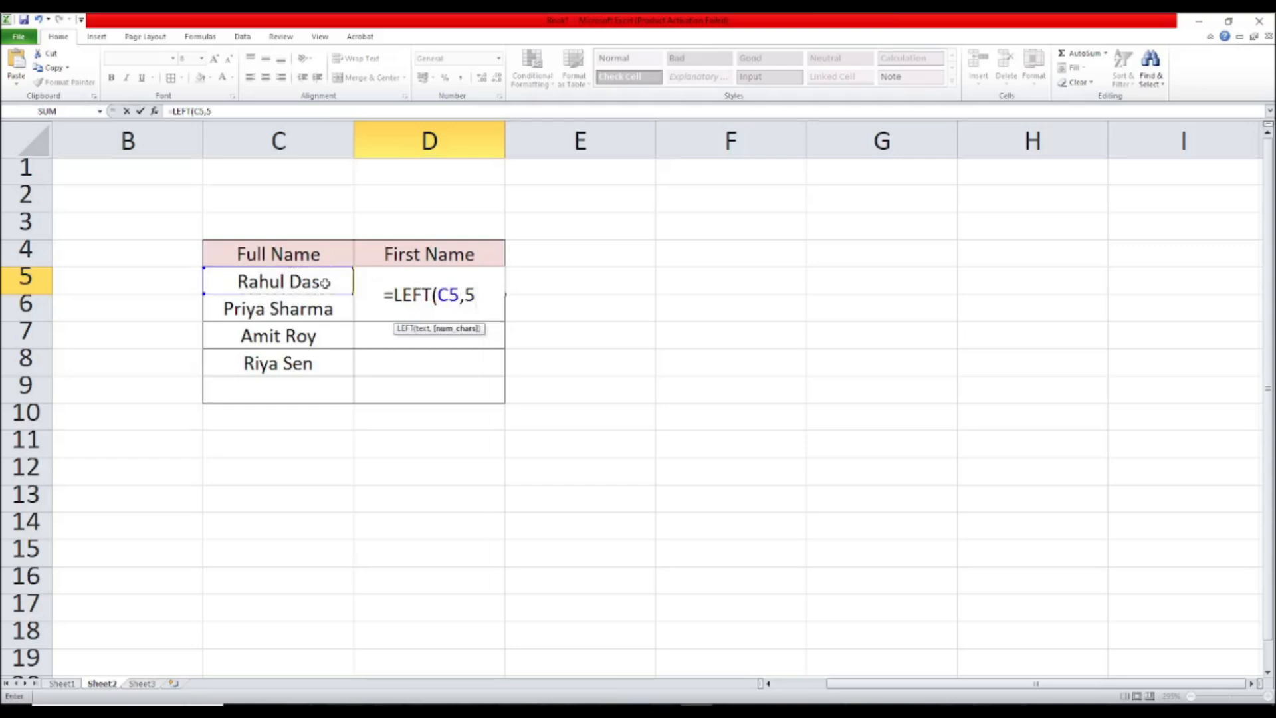
{"action": "type", "text": ")"}
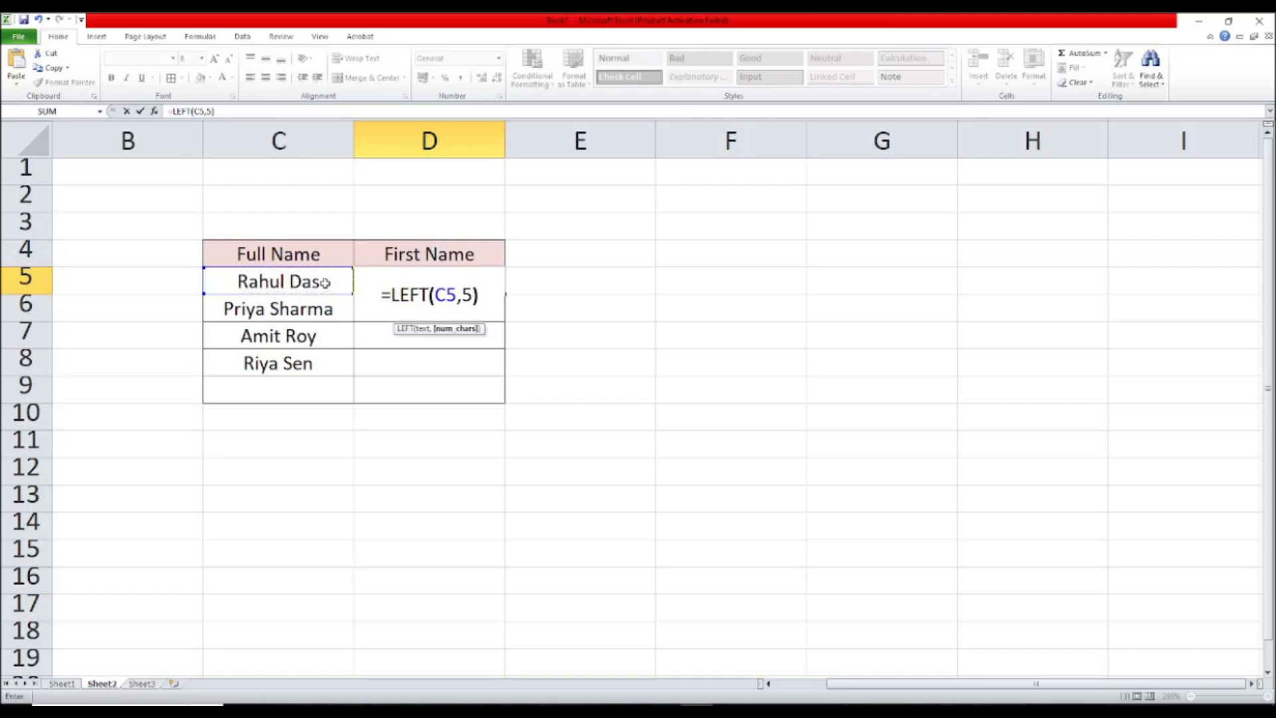
{"action": "key", "text": "Return"}
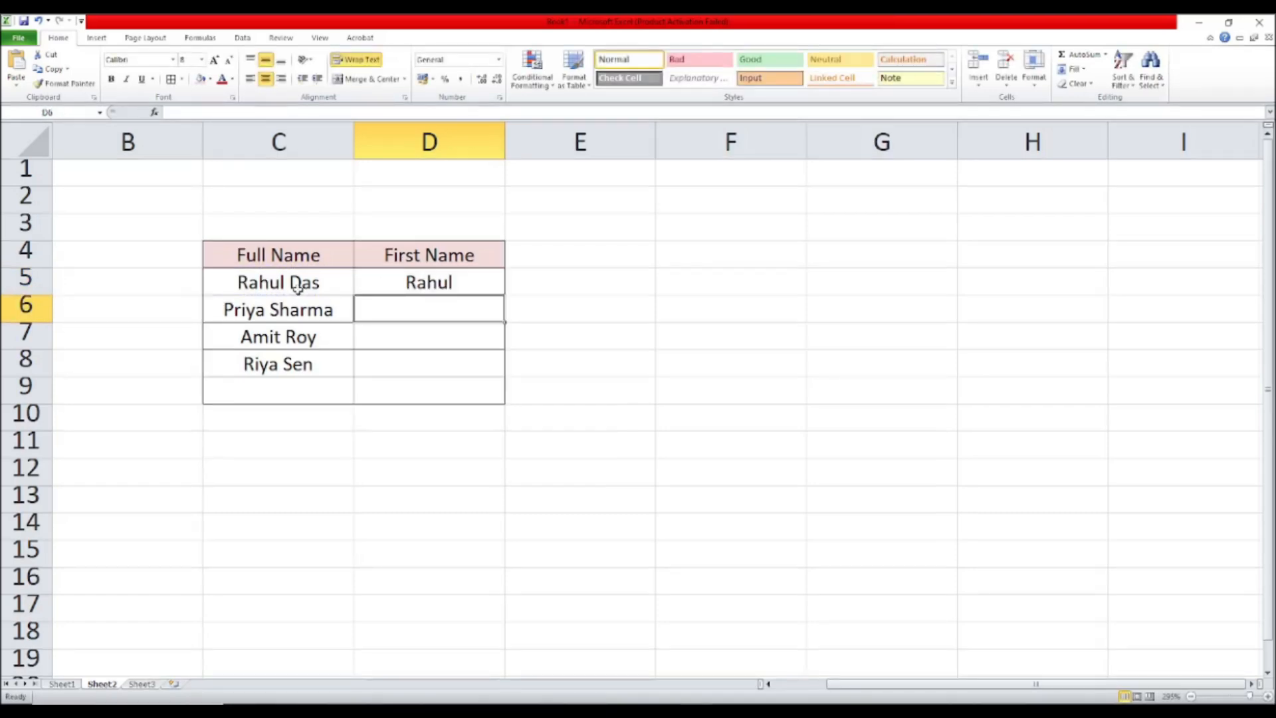
{"action": "left_click", "coordinate": [428, 282]}
{"action": "left_click_drag", "start_coordinate": [504, 296], "coordinate": [506, 378]}
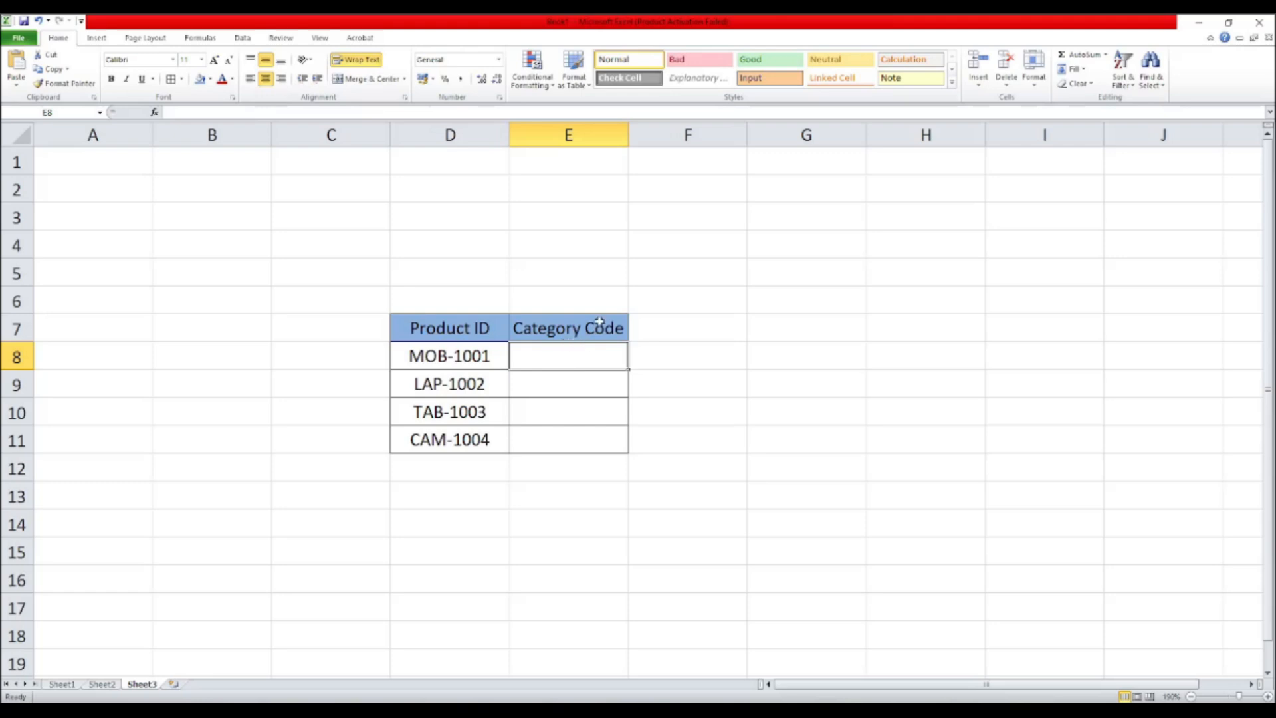
Step: Enter =LEFT(D8,3) in E8 and fill it down through E11 to extract the product category codes
{"action": "type", "text": "="}
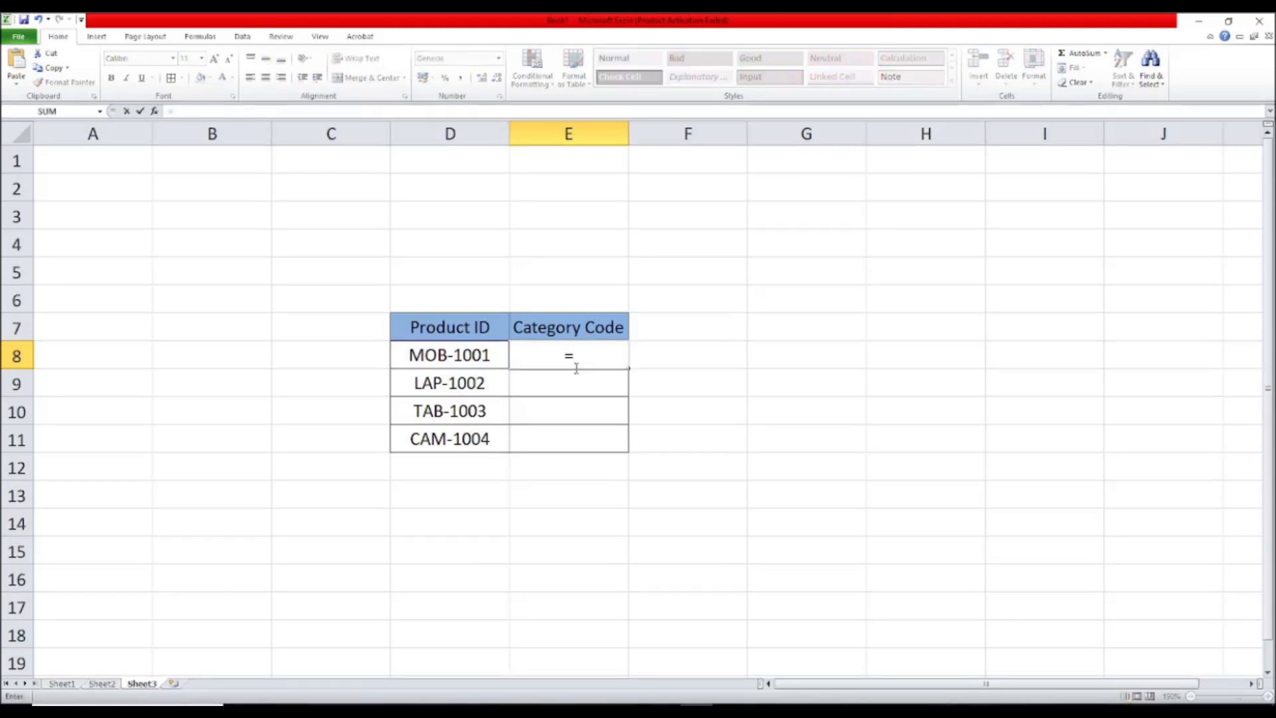
{"action": "type", "text": "LEF"}
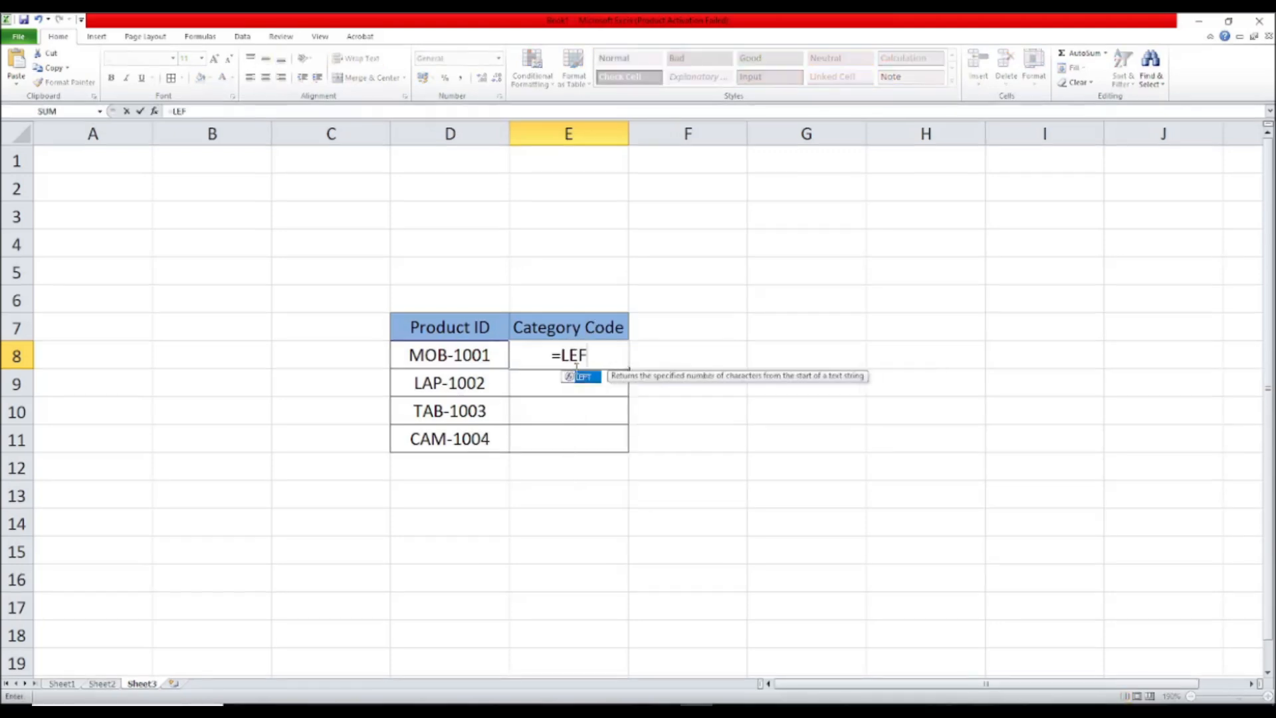
{"action": "double_click", "coordinate": [580, 378]}
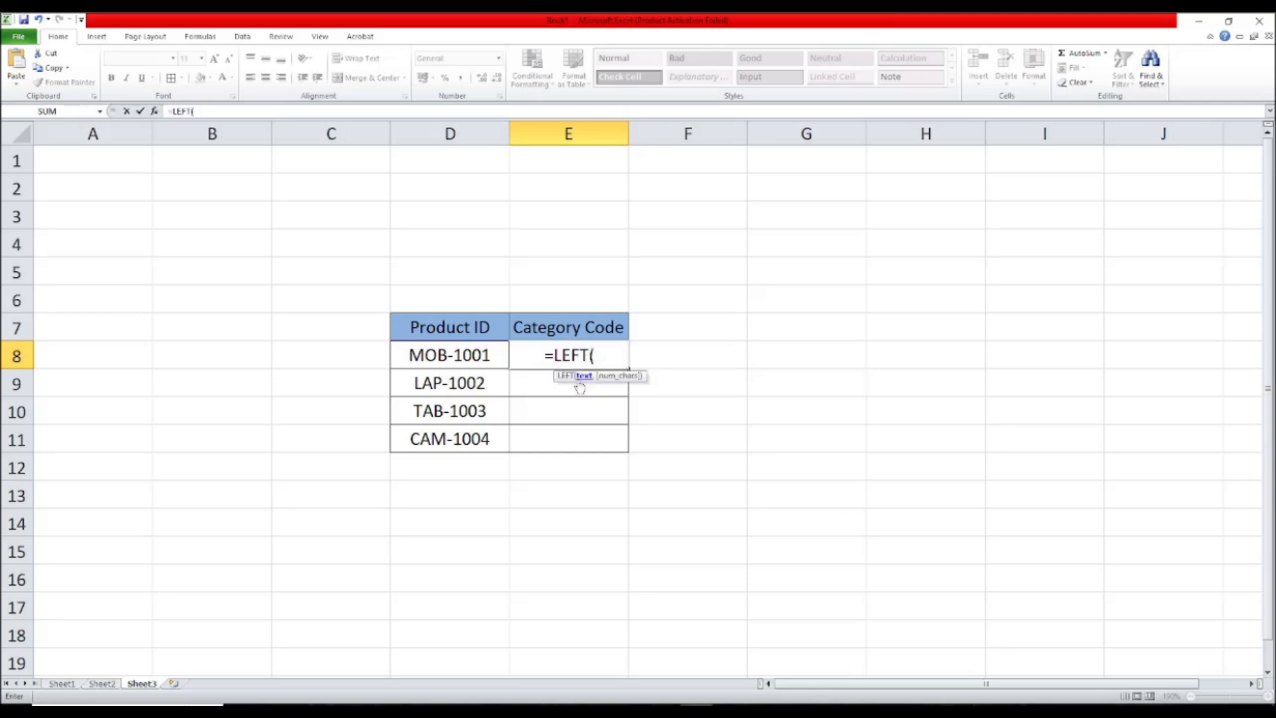
{"action": "left_click", "coordinate": [488, 358]}
{"action": "type", "text": ","}
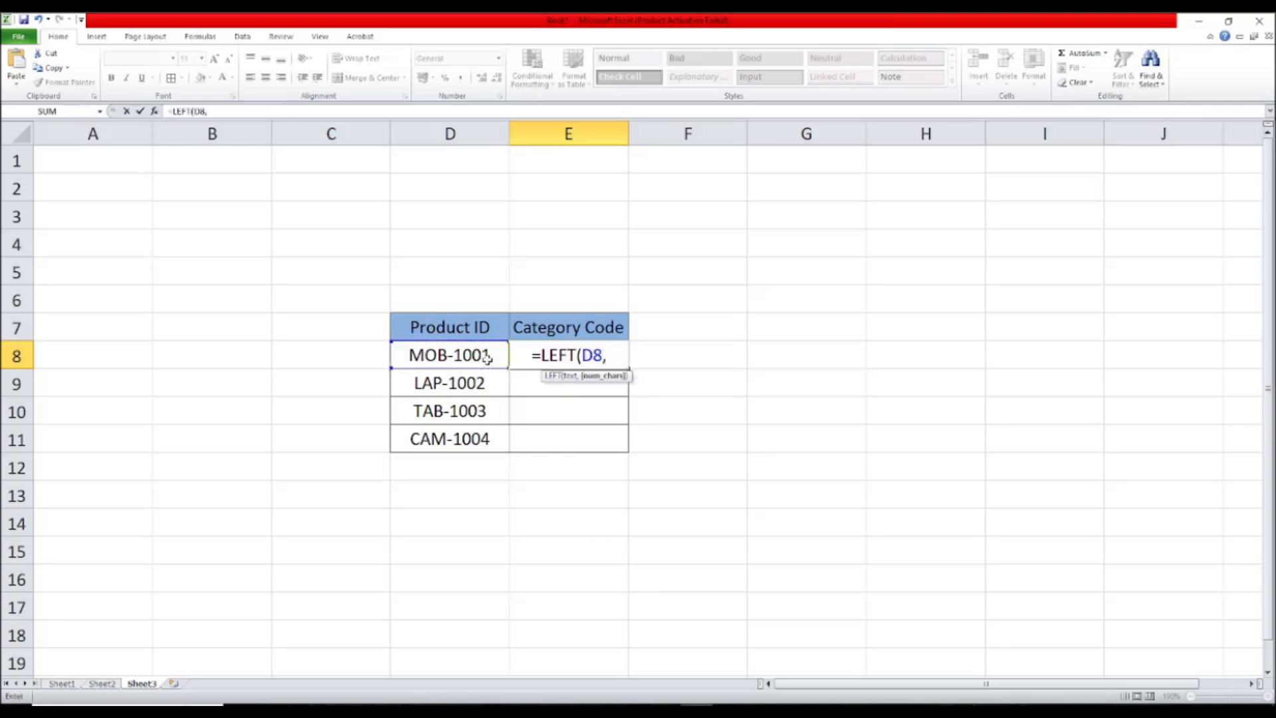
{"action": "type", "text": "3)"}
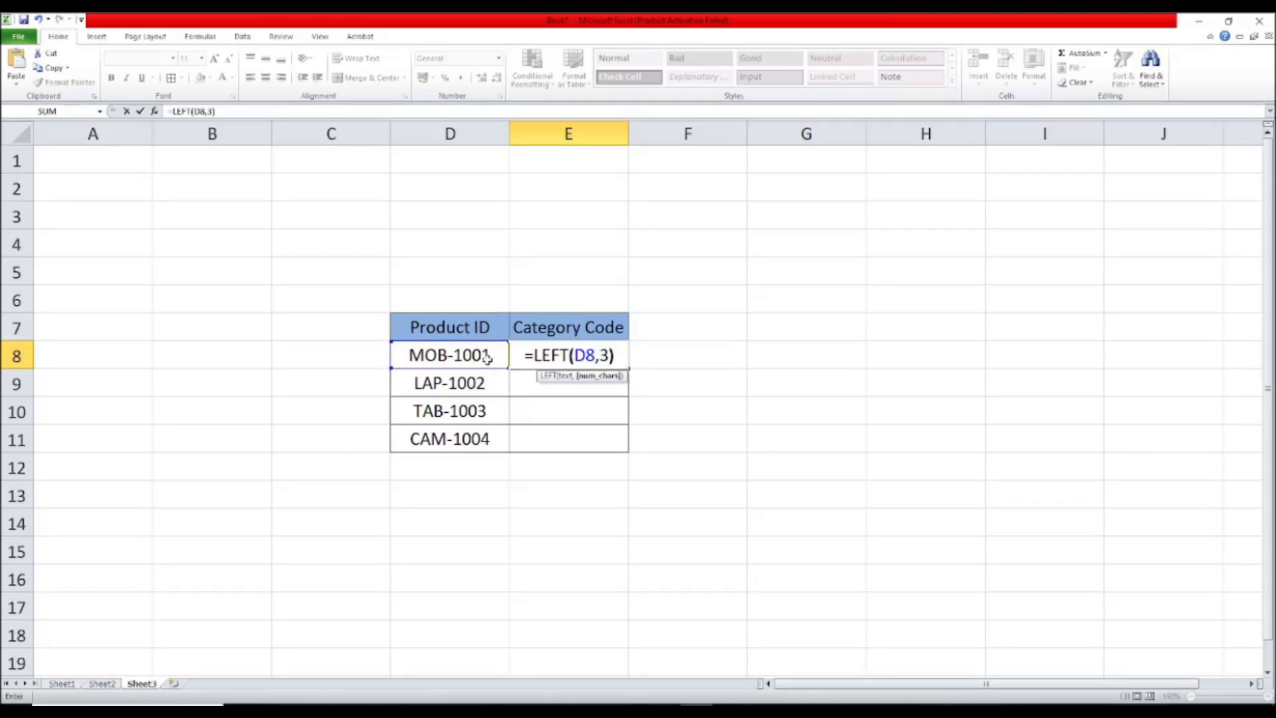
{"action": "key", "text": "Return"}
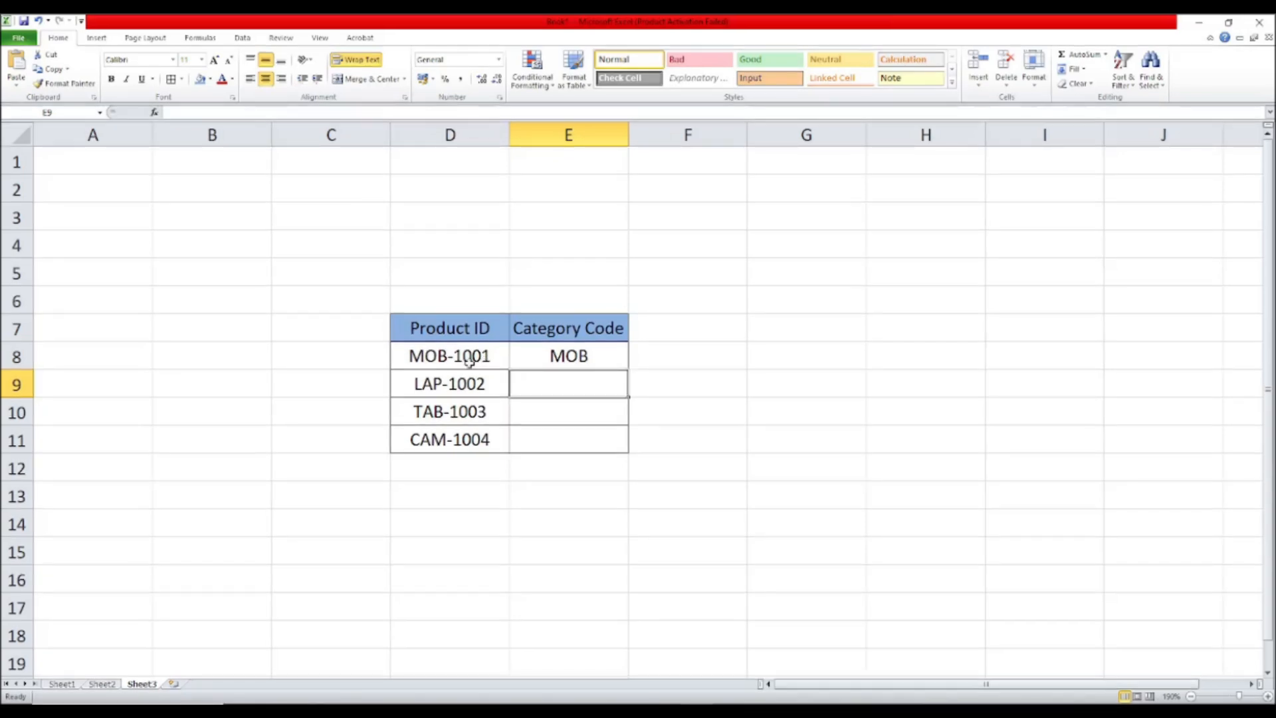
{"action": "left_click", "coordinate": [569, 356]}
{"action": "left_click_drag", "start_coordinate": [627, 369], "coordinate": [625, 449]}
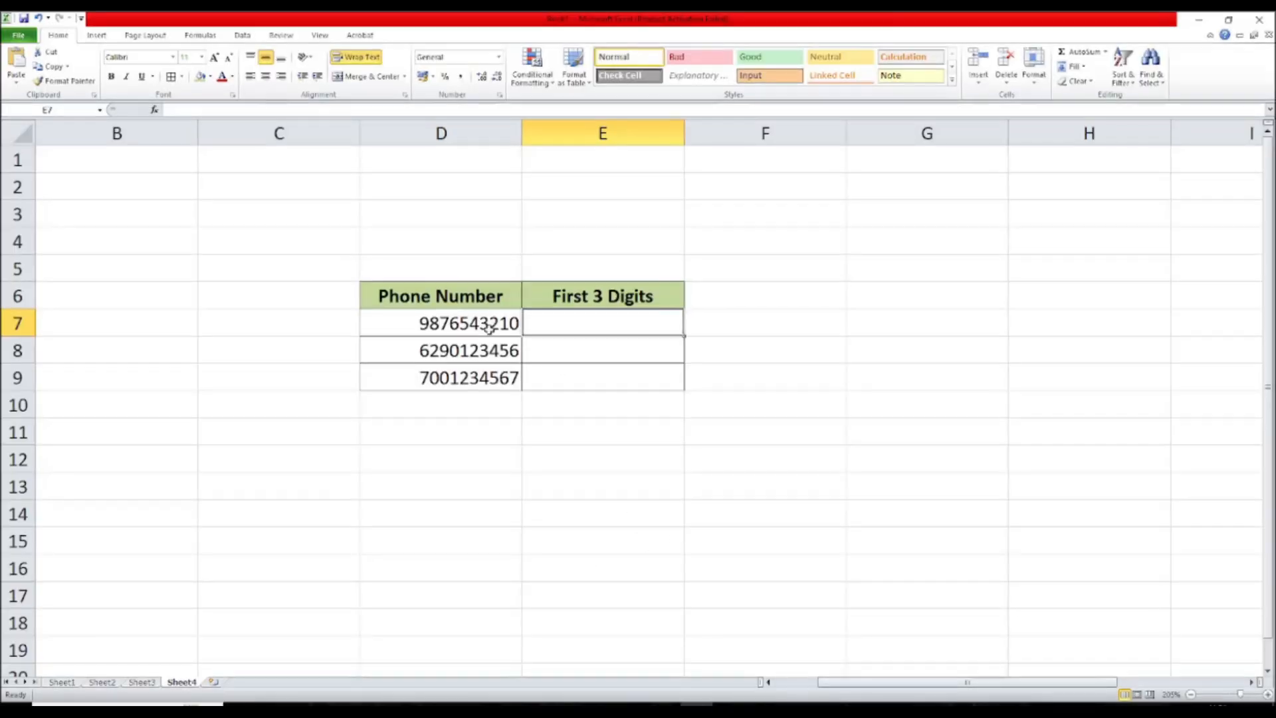
Step: Enter =LEFT(D7,3) in E7 and fill it down through E9 to extract each phone number's first three digits
{"action": "type", "text": "="}
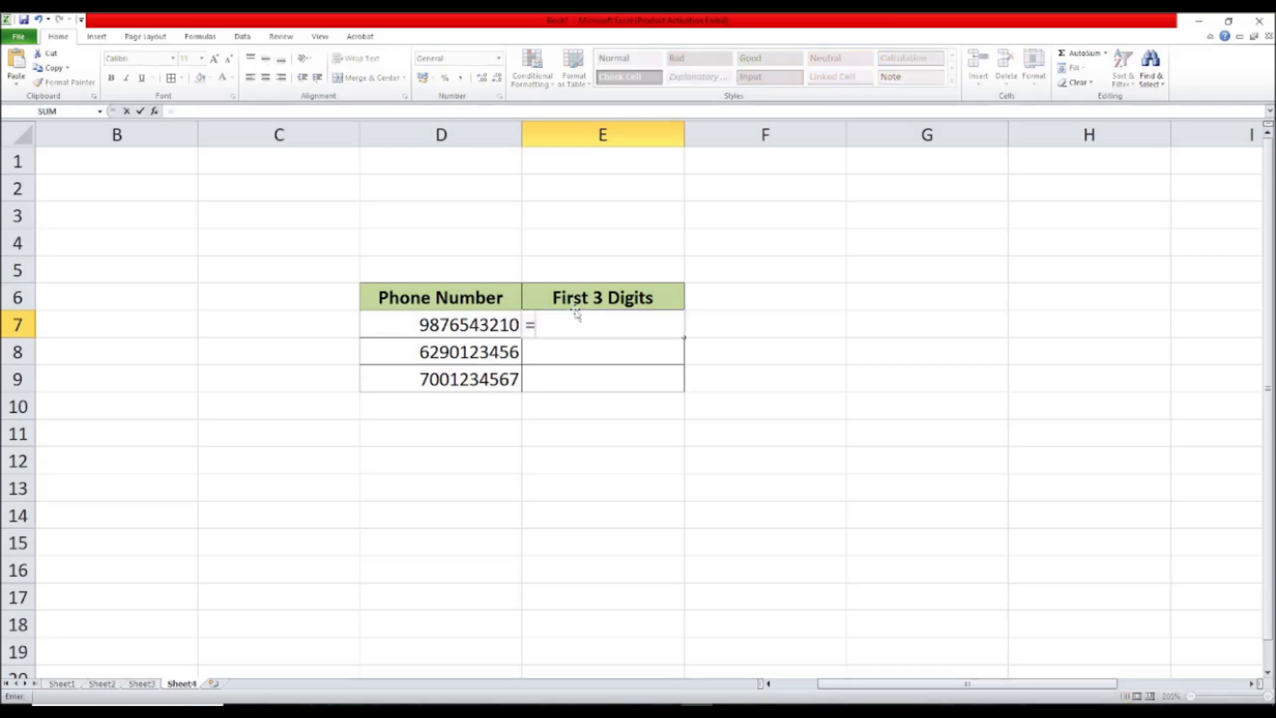
{"action": "type", "text": "LE"}
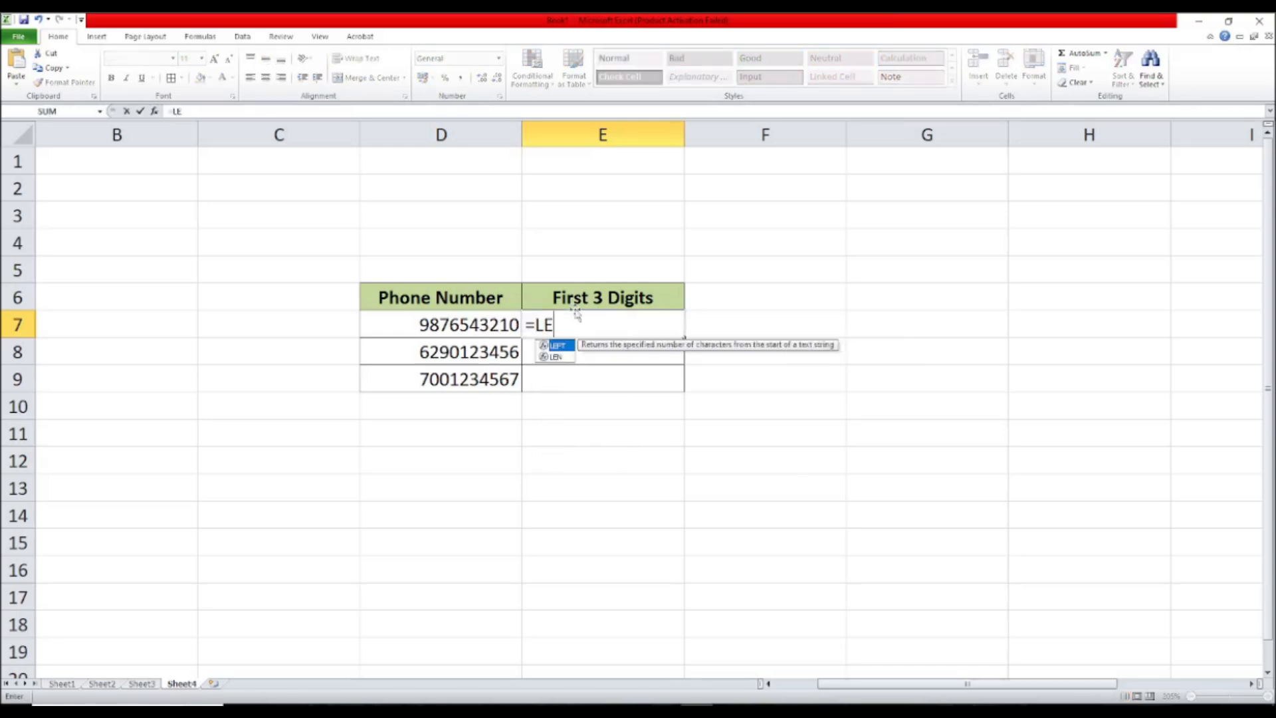
{"action": "type", "text": "FT("}
{"action": "left_click", "coordinate": [507, 325]}
{"action": "type", "text": ",3"}
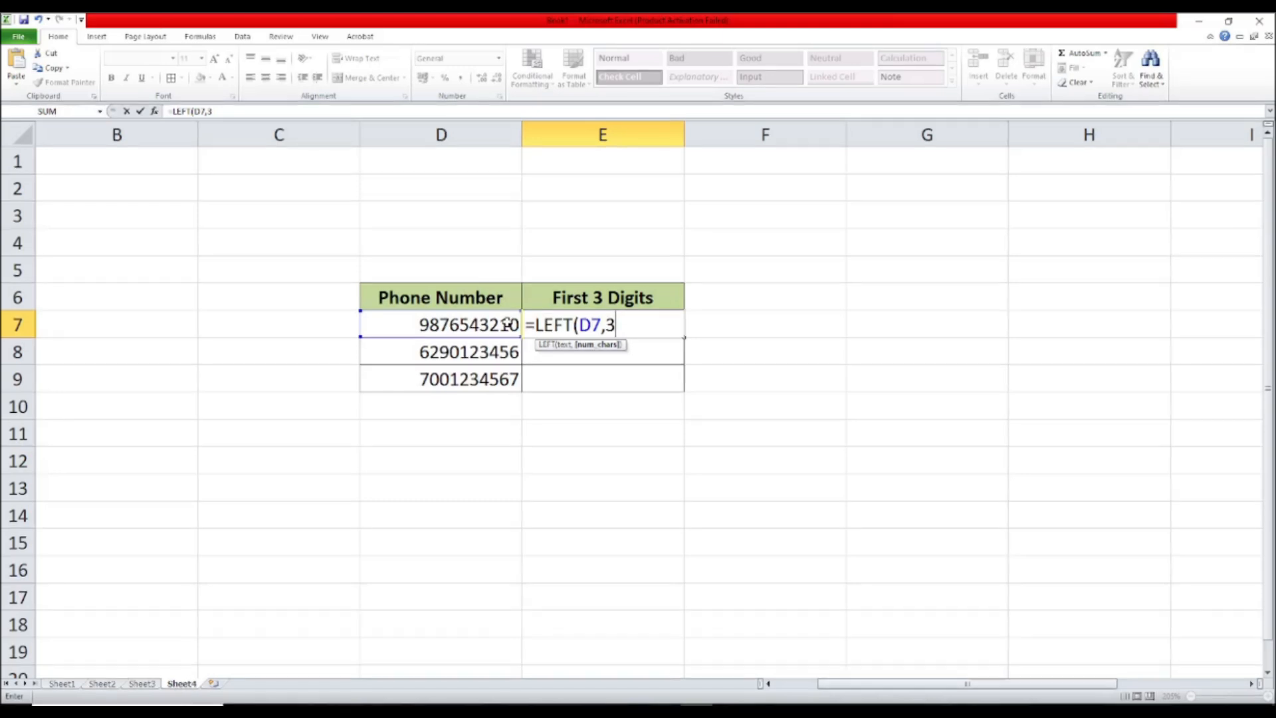
{"action": "type", "text": ")"}
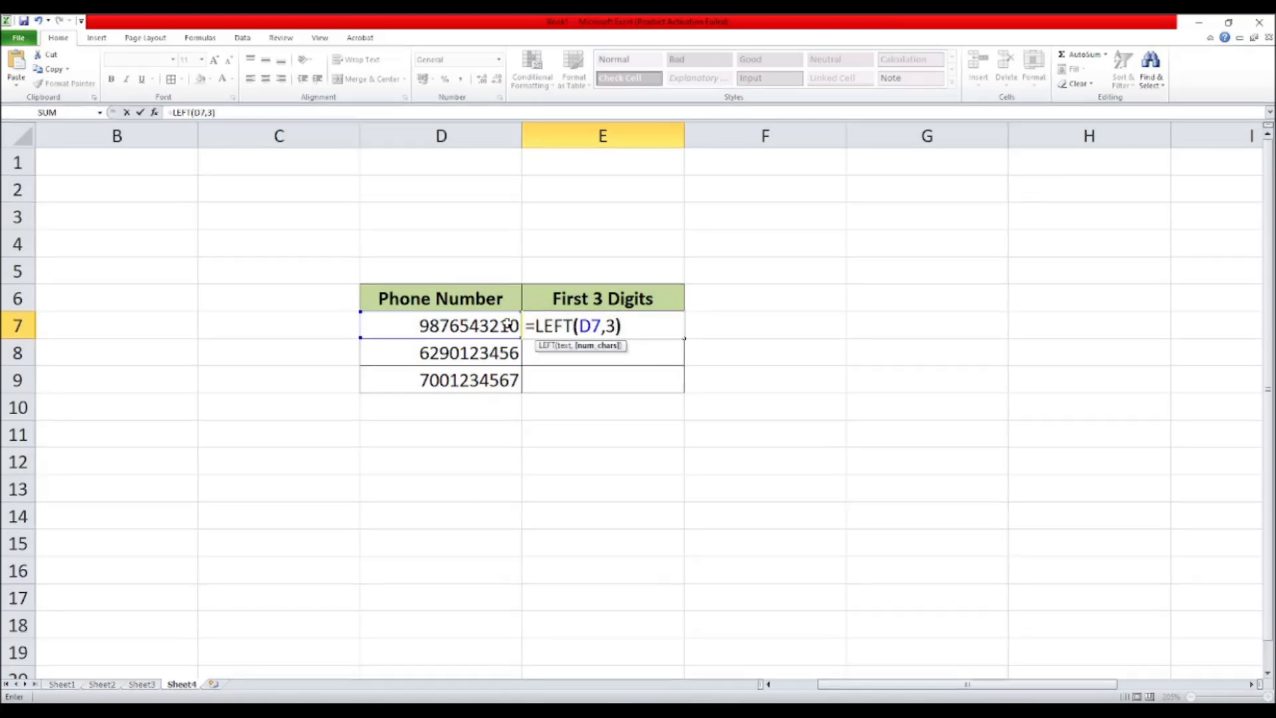
{"action": "key", "text": "ctrl+Return"}
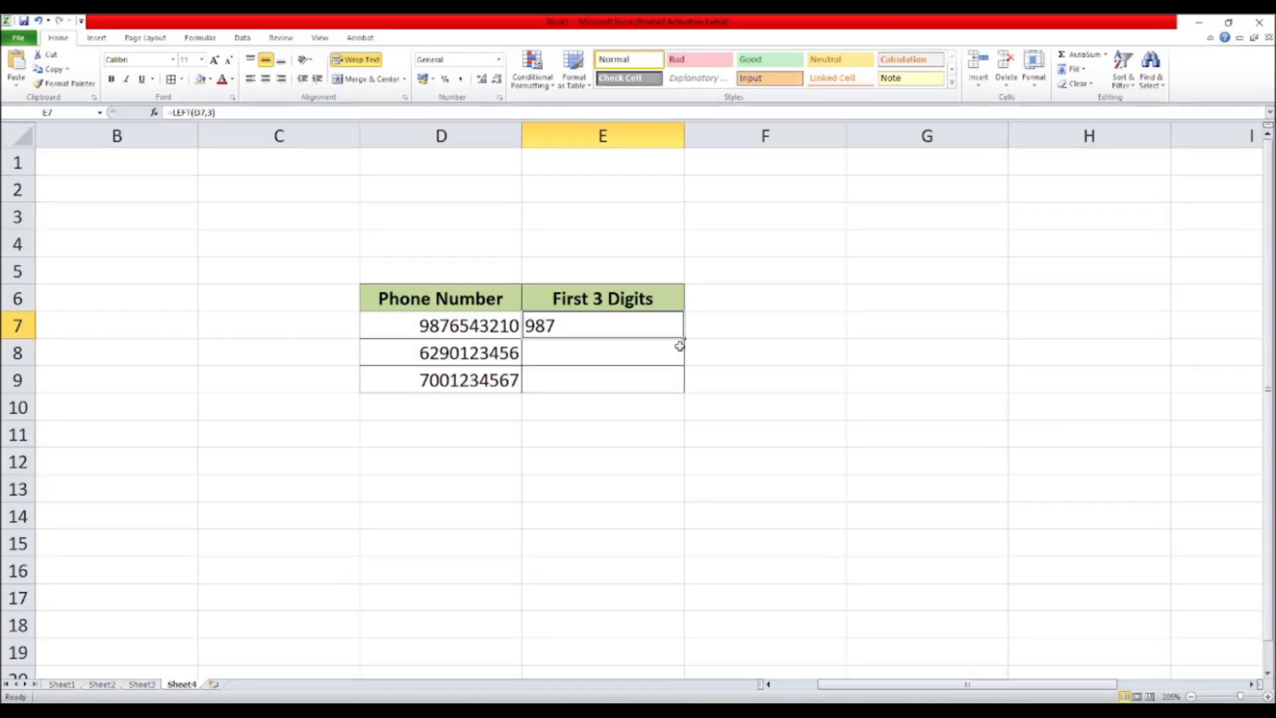
{"action": "left_click_drag", "start_coordinate": [683, 339], "coordinate": [674, 385]}
{"action": "left_click", "coordinate": [688, 363]}
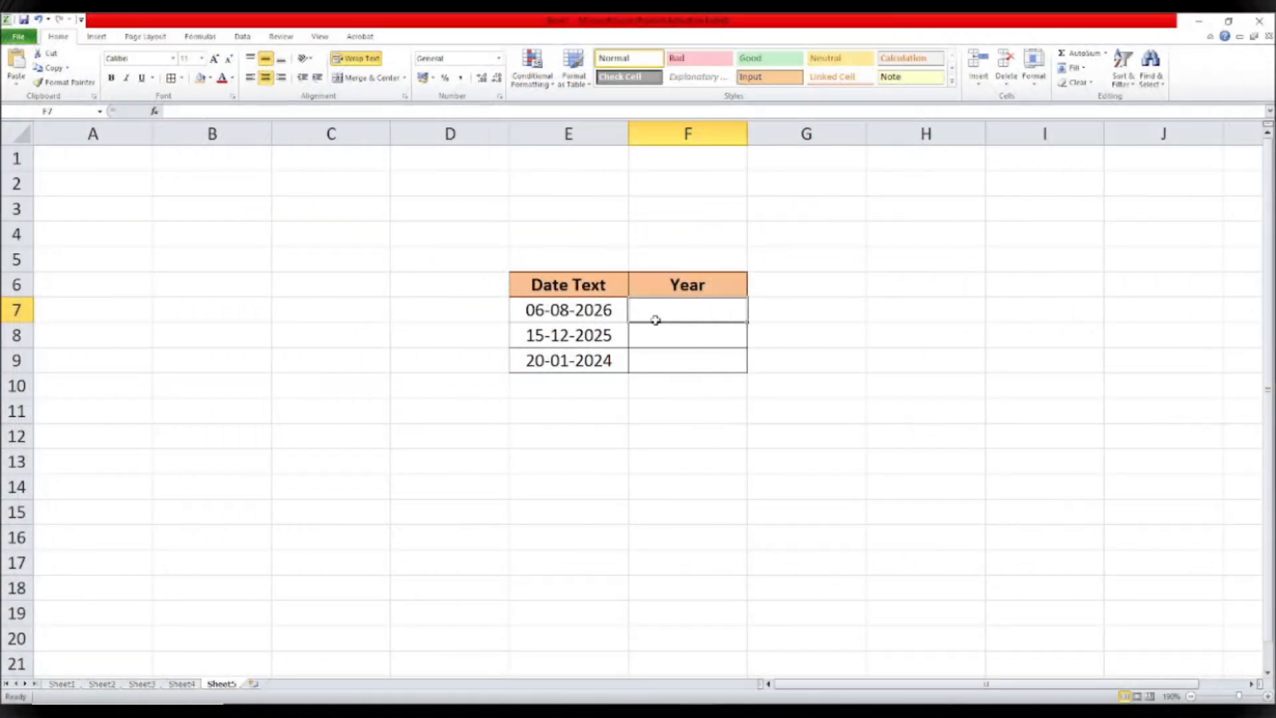
Step: Enter =LEFT(E7,4) in F7 of the Year column to take the first four characters of the first date
{"action": "type", "text": "="}
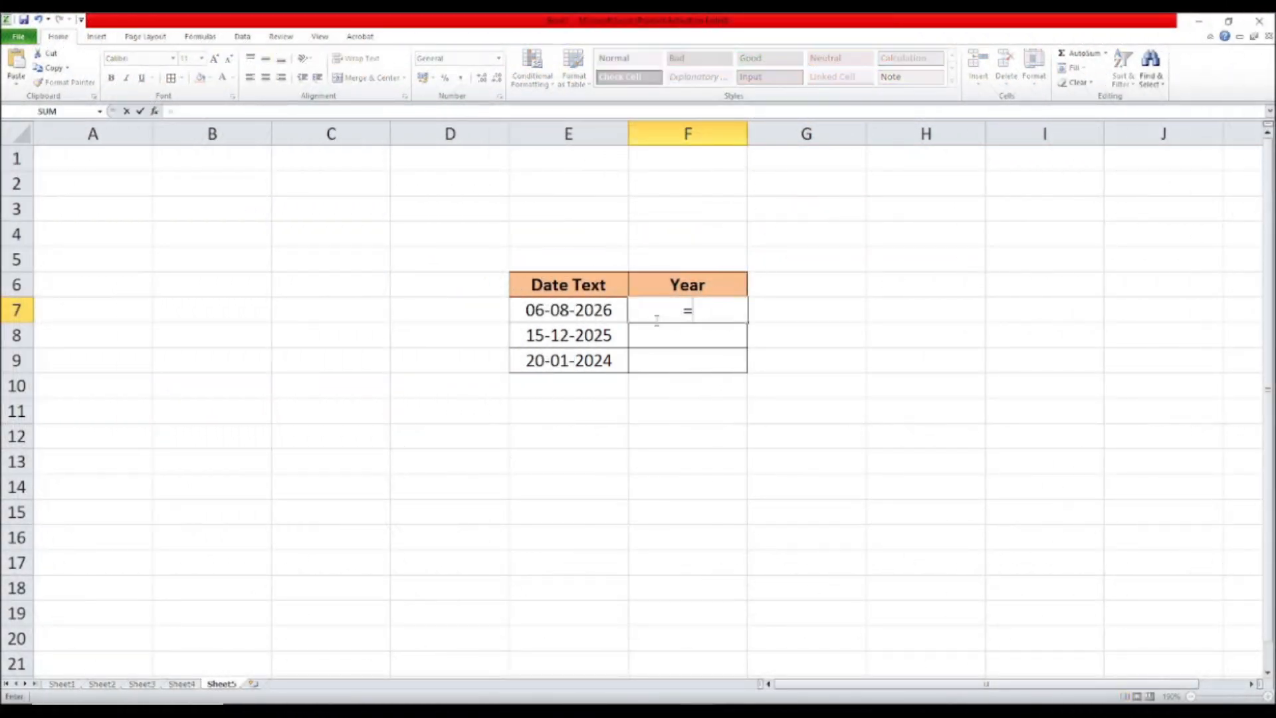
{"action": "type", "text": "LEFT"}
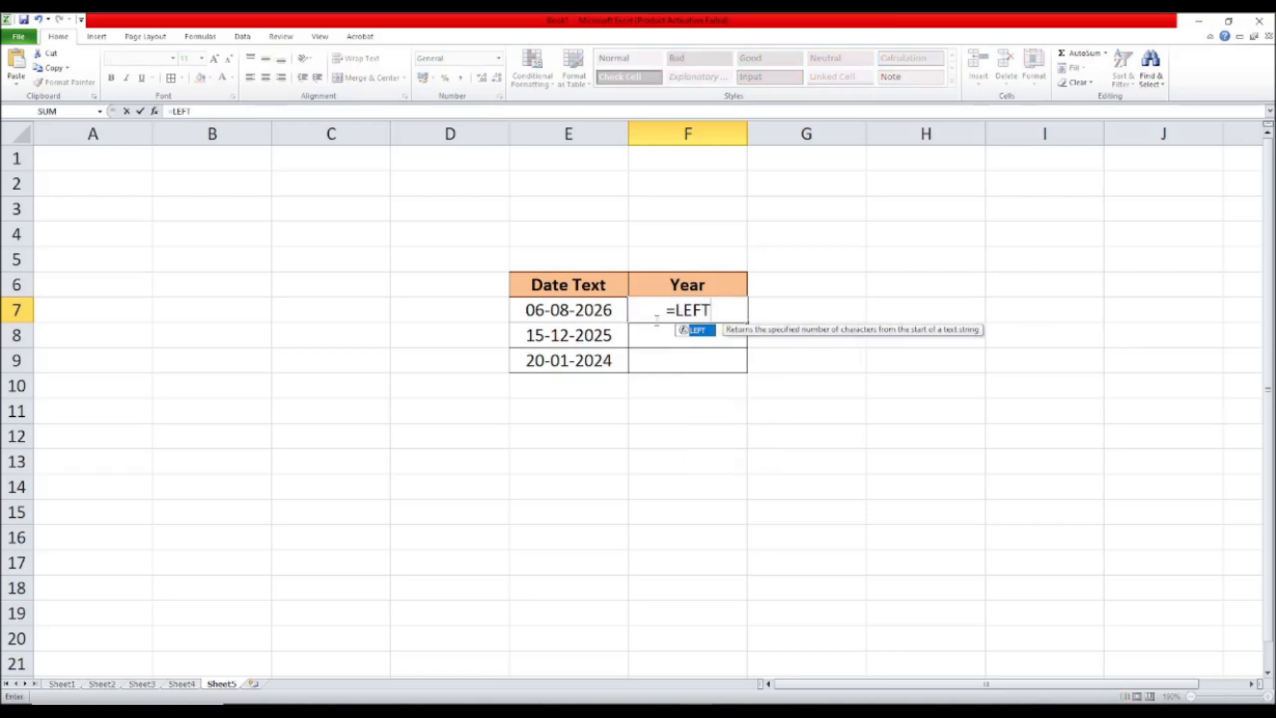
{"action": "type", "text": "("}
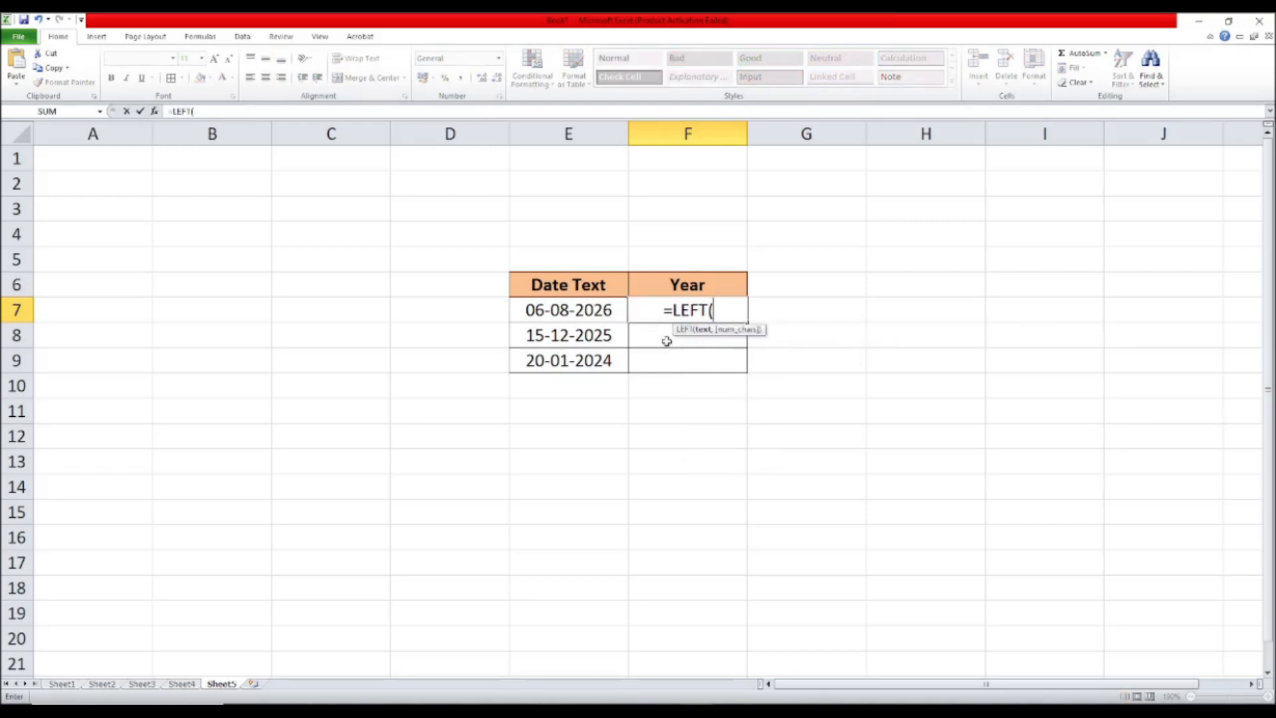
{"action": "left_click", "coordinate": [621, 313]}
{"action": "type", "text": ","}
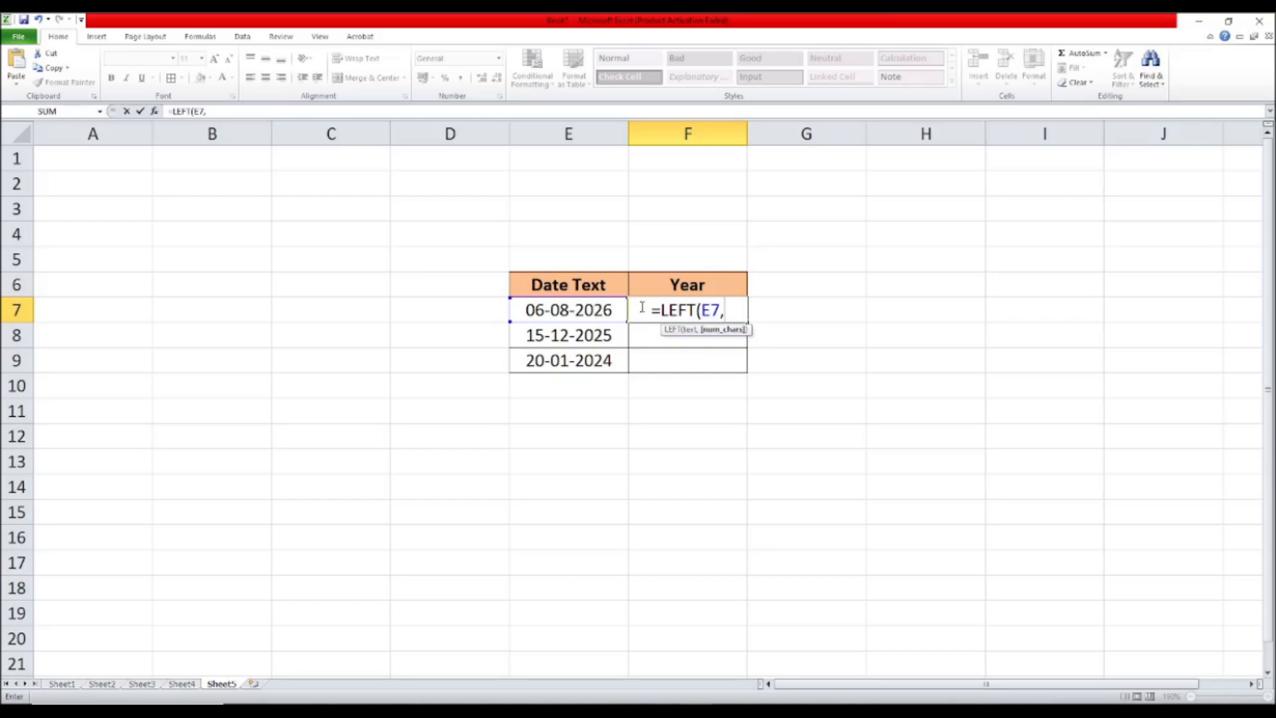
{"action": "type", "text": "4)"}
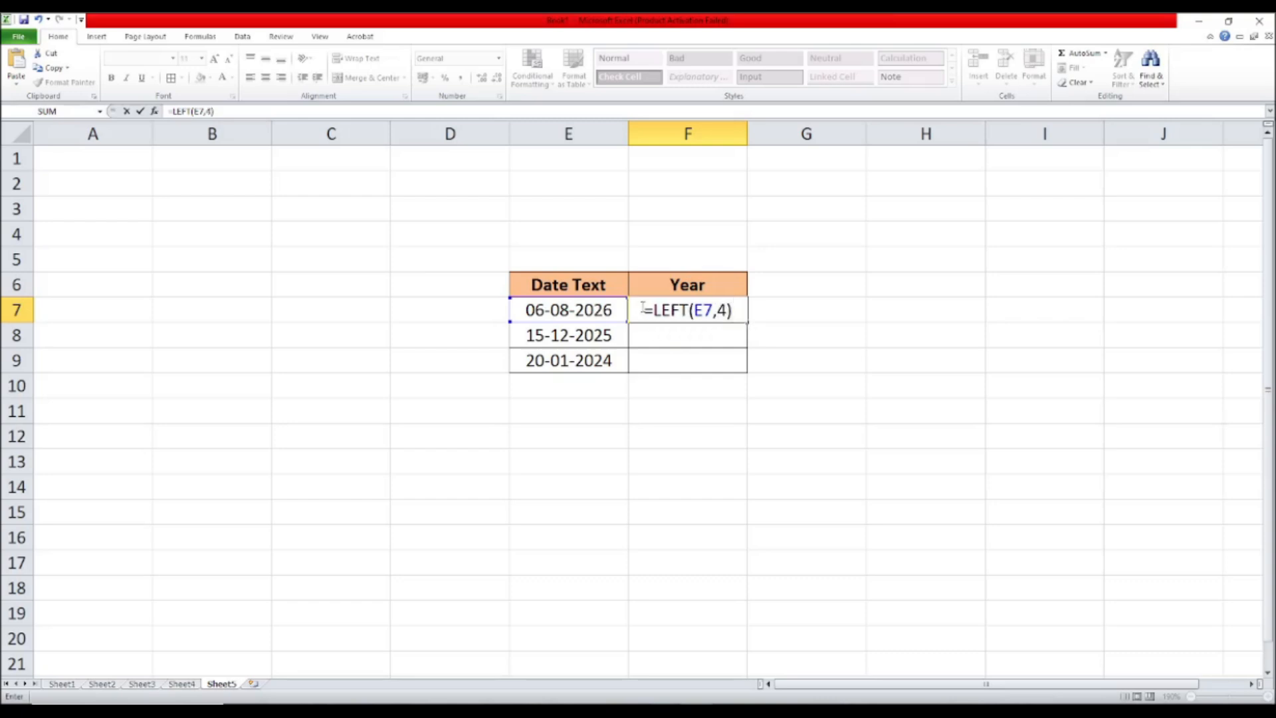
{"action": "key", "text": "Return"}
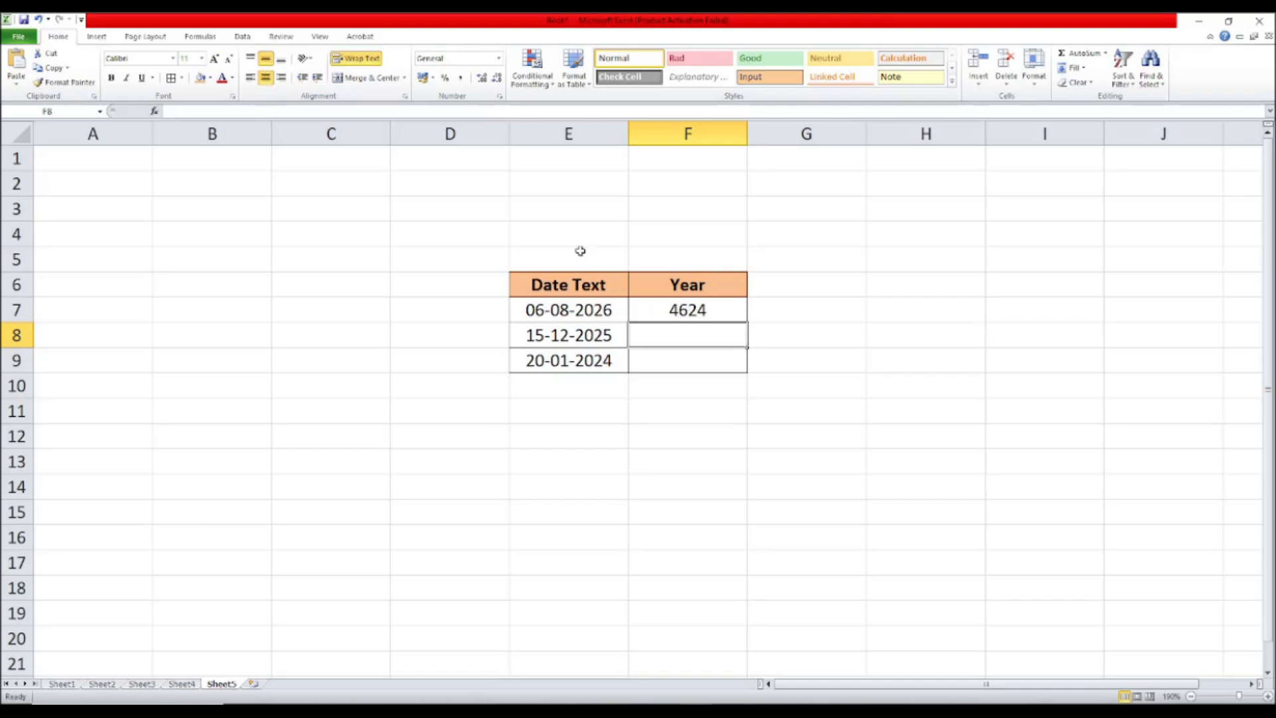
{"action": "left_click", "coordinate": [678, 307]}
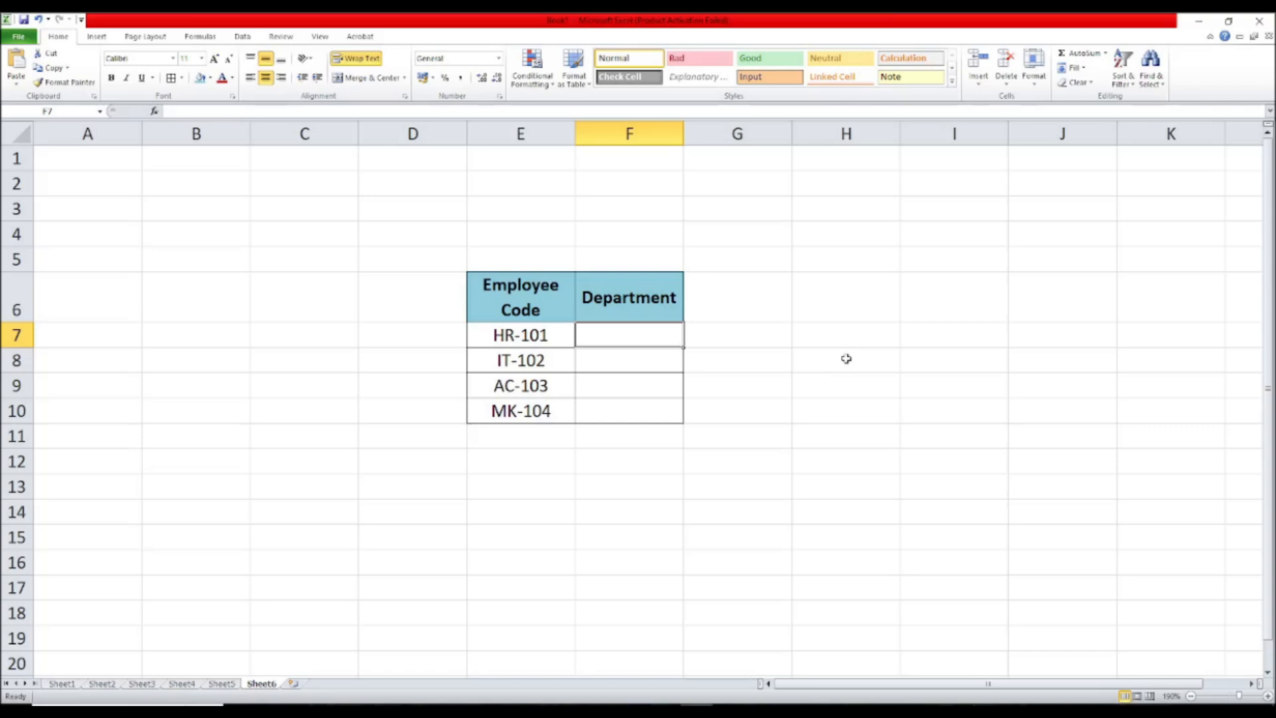
Step: Enter =LEFT(E7,FIND("-",E7)-1) in F7 and fill it down through F10 to extract each employee code's department prefix
{"action": "type", "text": "="}
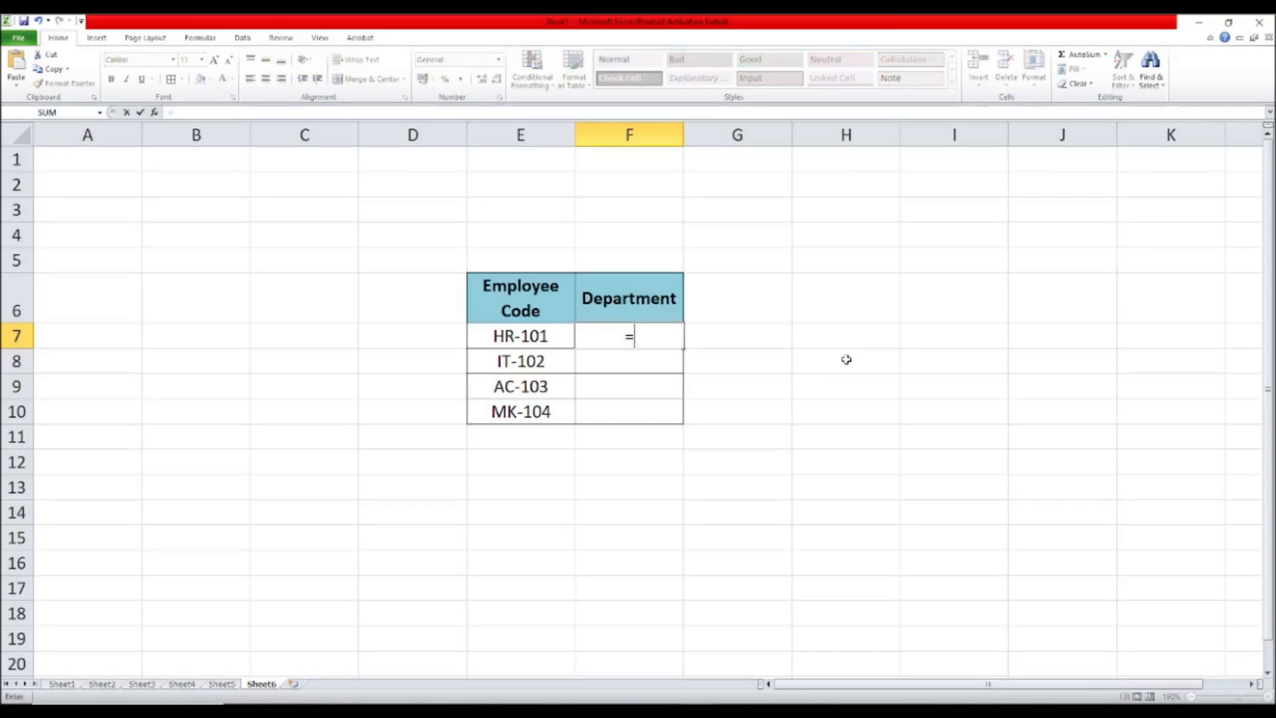
{"action": "type", "text": "LEF"}
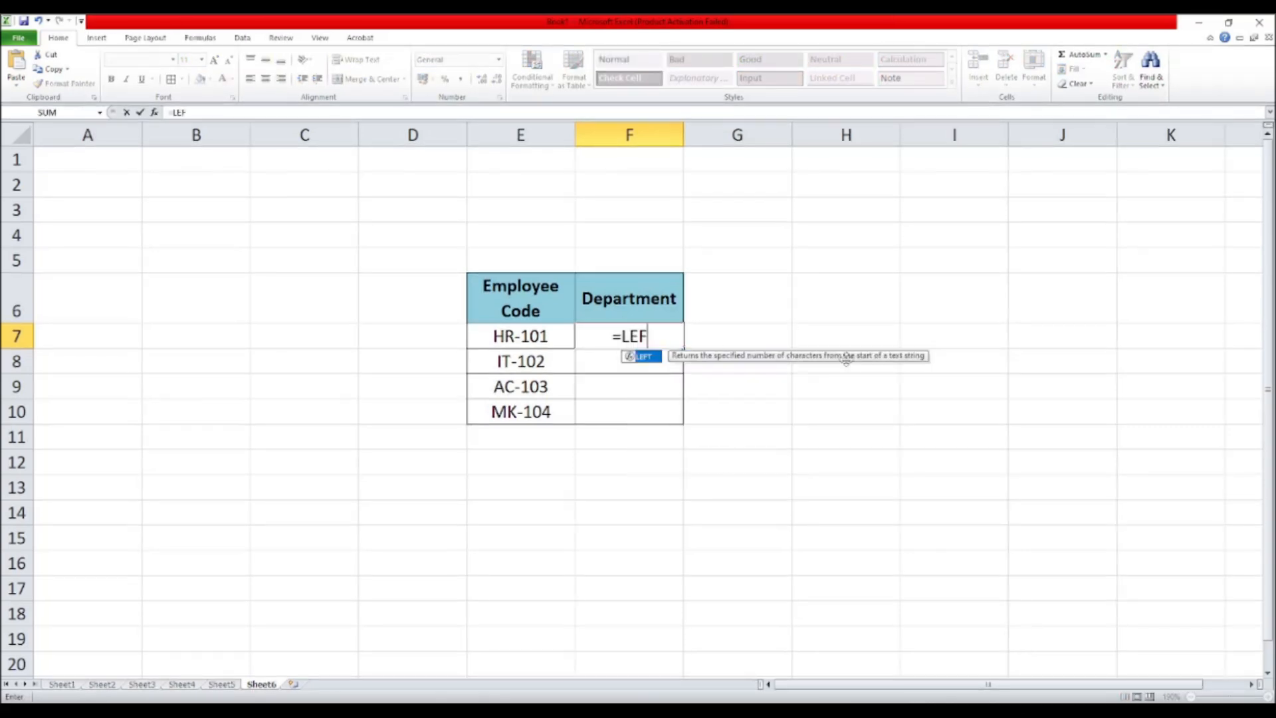
{"action": "double_click", "coordinate": [648, 356]}
{"action": "left_click", "coordinate": [552, 341]}
{"action": "type", "text": ","}
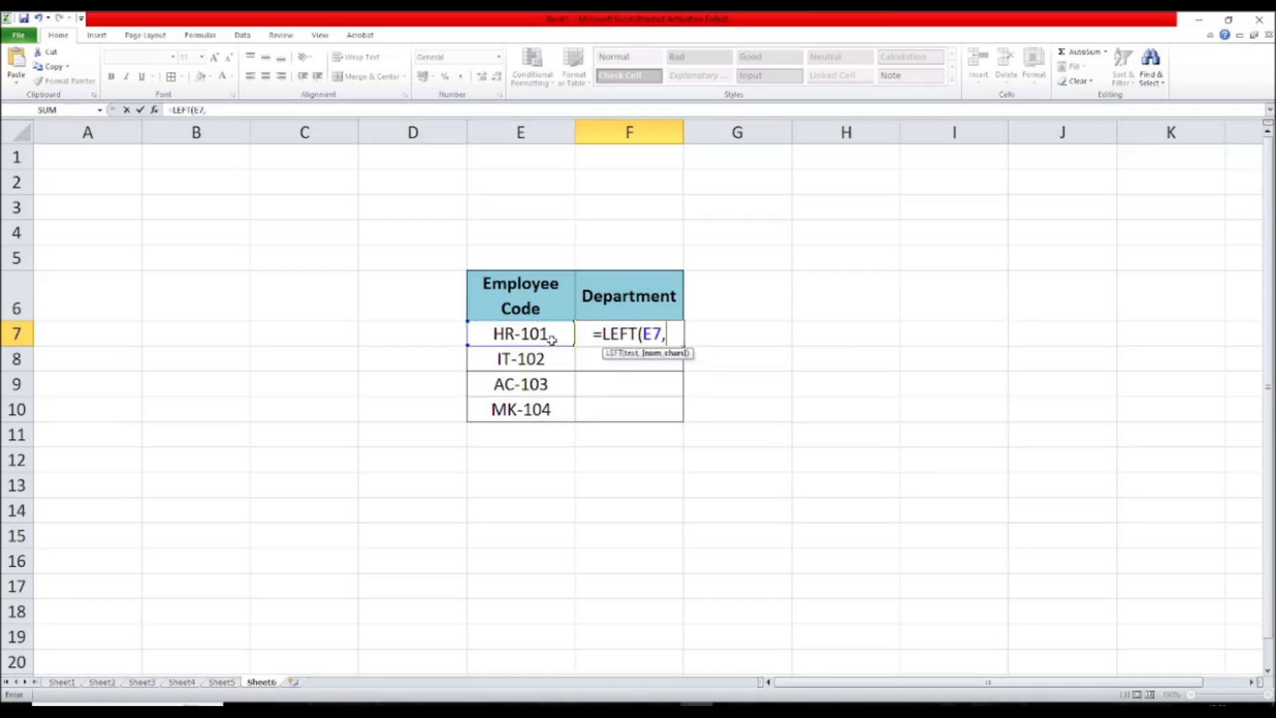
{"action": "type", "text": "FIND"}
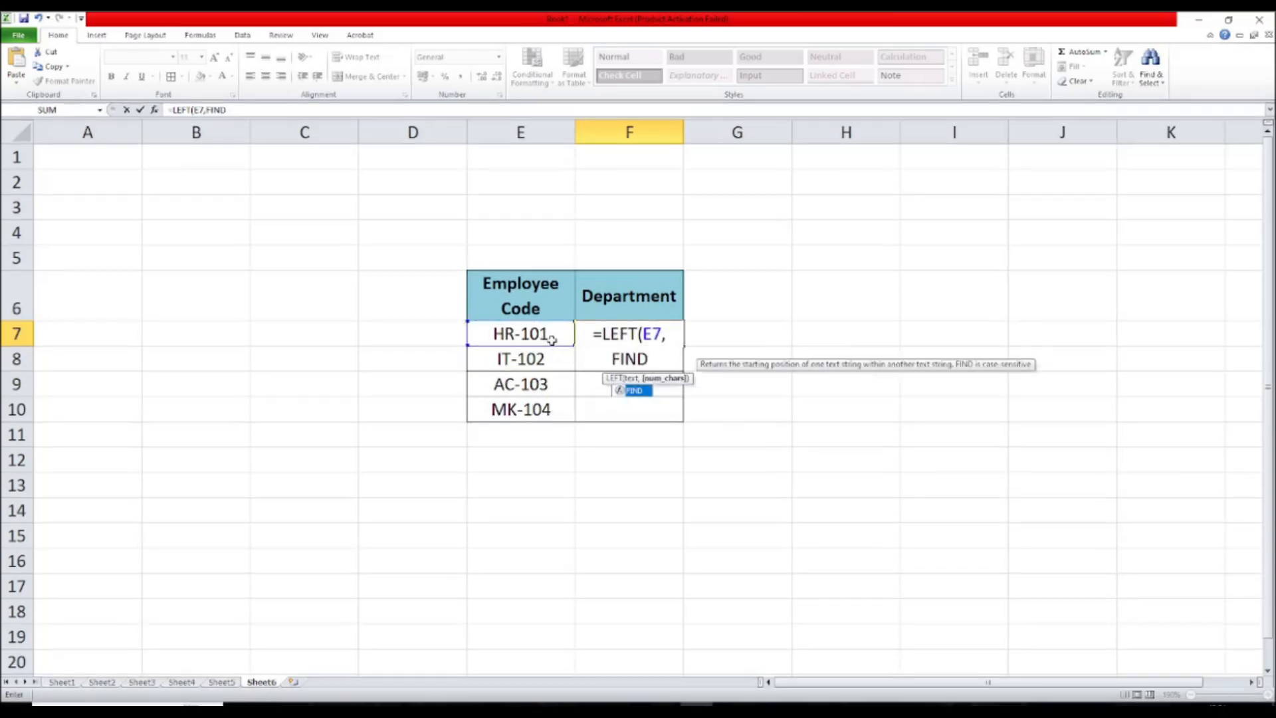
{"action": "double_click", "coordinate": [633, 394]}
{"action": "type", "text": "\""}
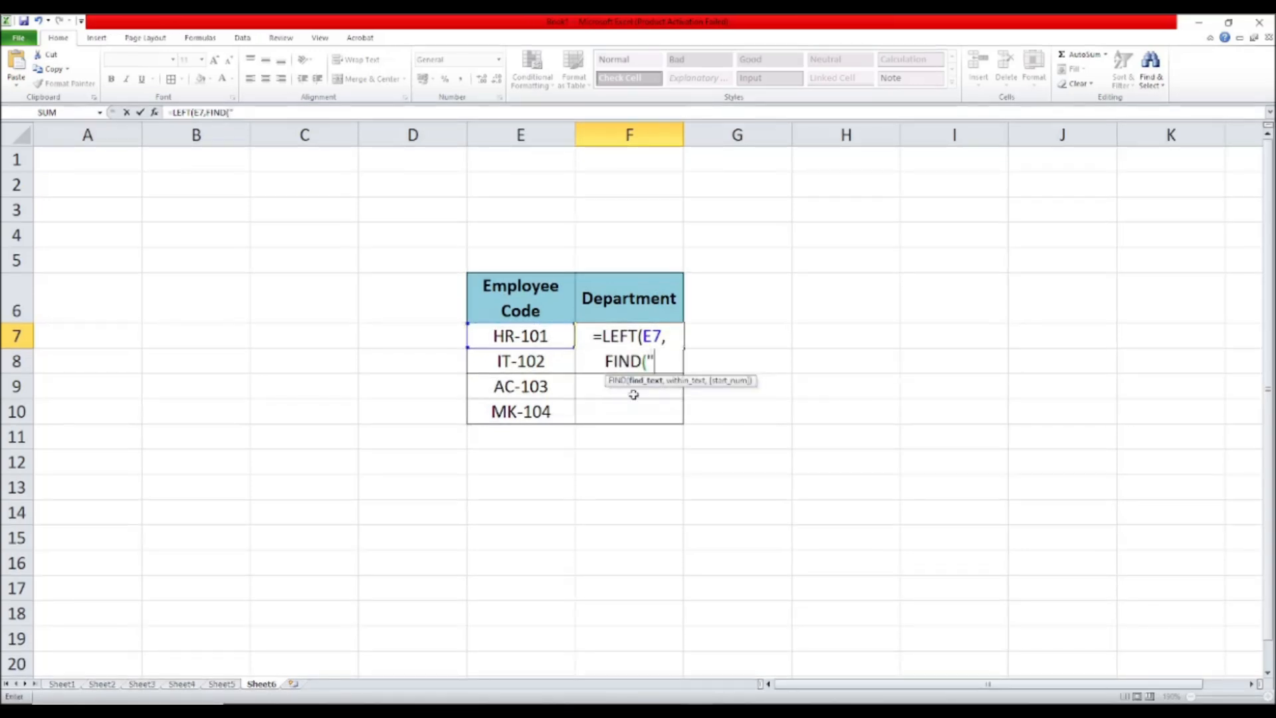
{"action": "type", "text": "-\","}
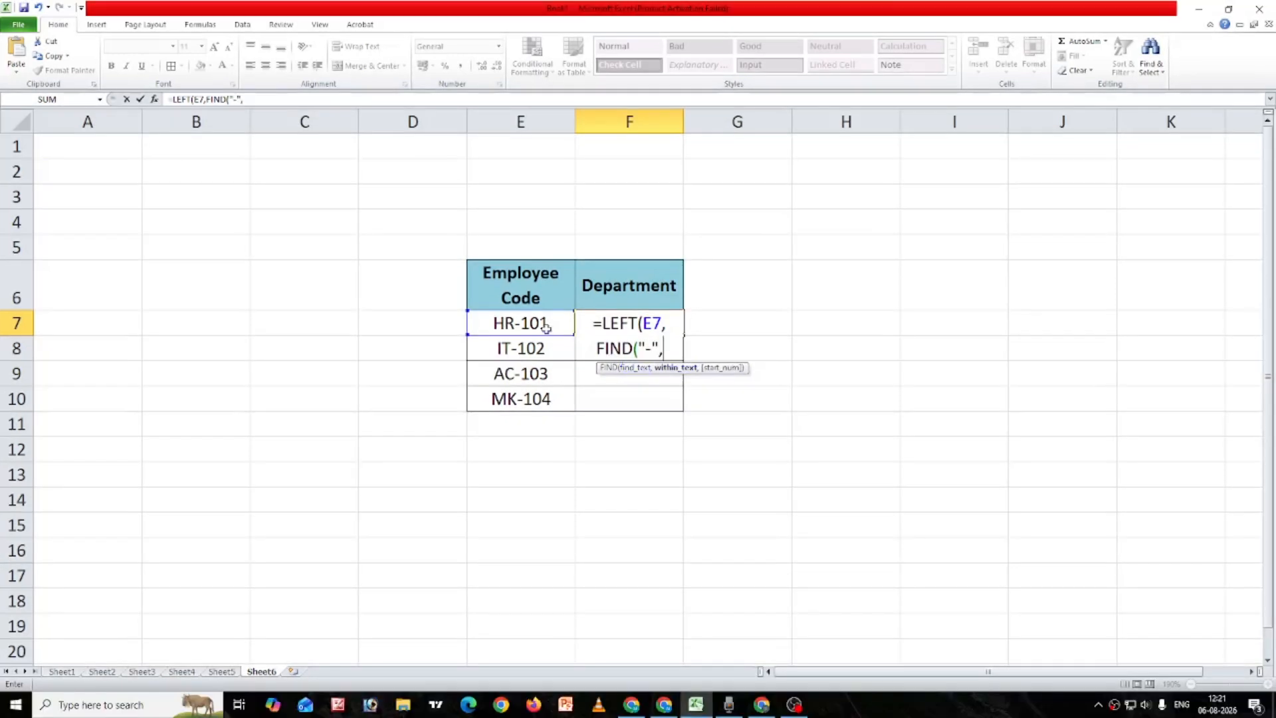
{"action": "left_click", "coordinate": [531, 323]}
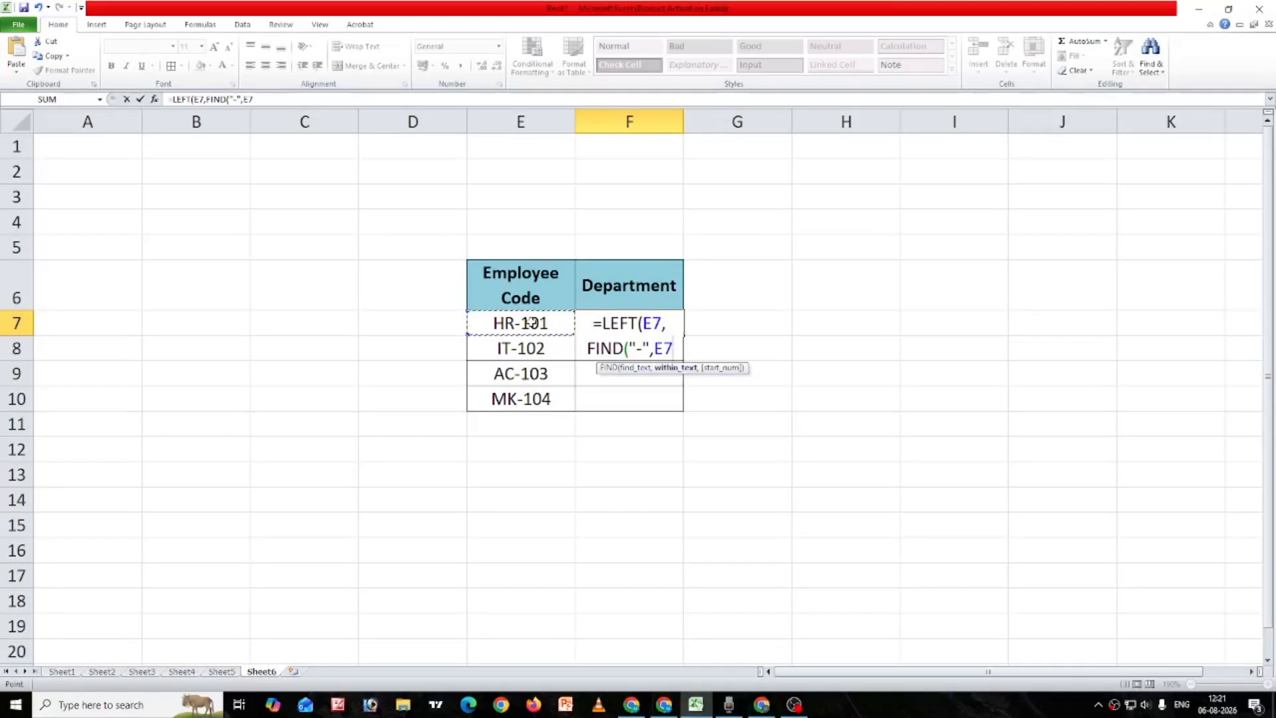
{"action": "type", "text": ")-"}
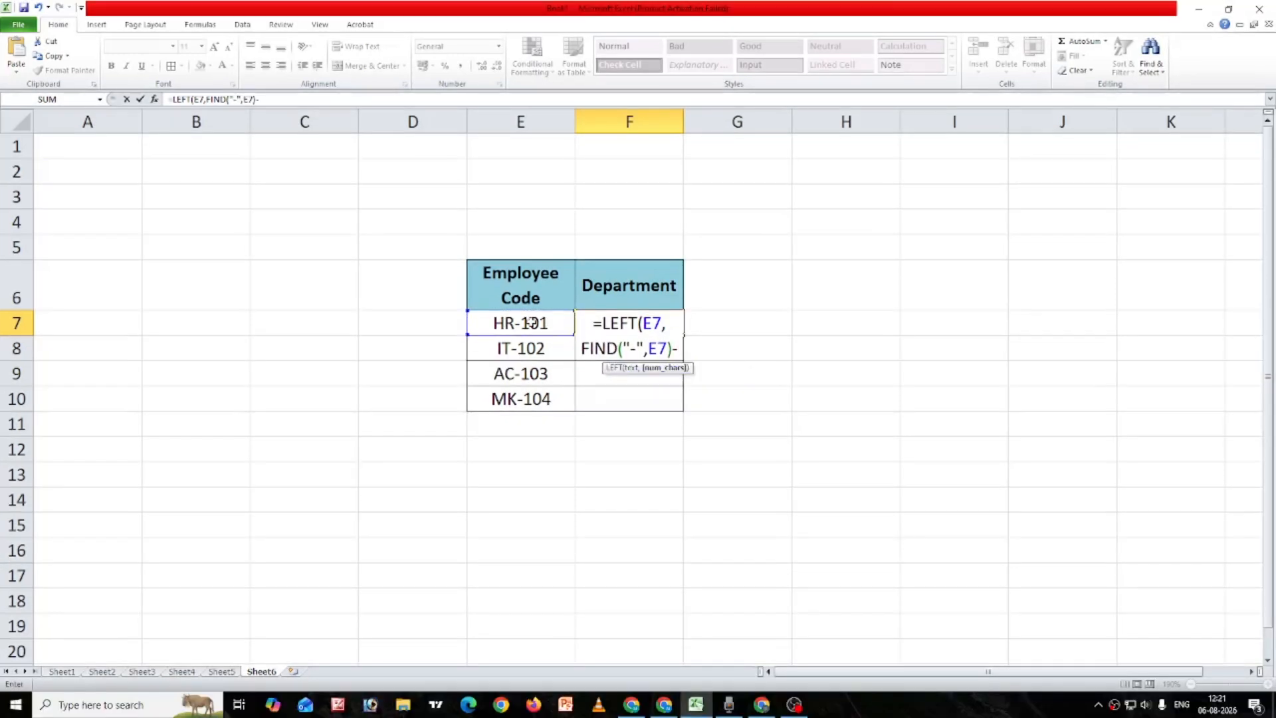
{"action": "type", "text": "1)"}
{"action": "key", "text": "Return"}
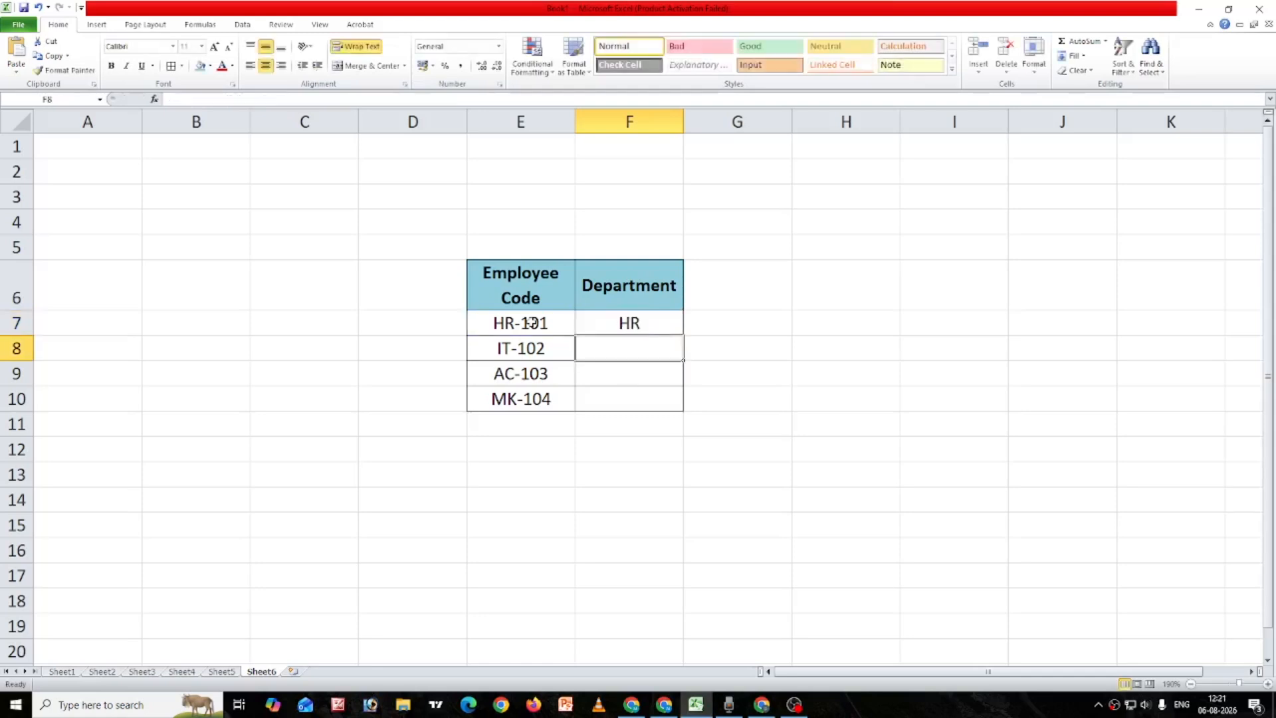
{"action": "left_click", "coordinate": [656, 328]}
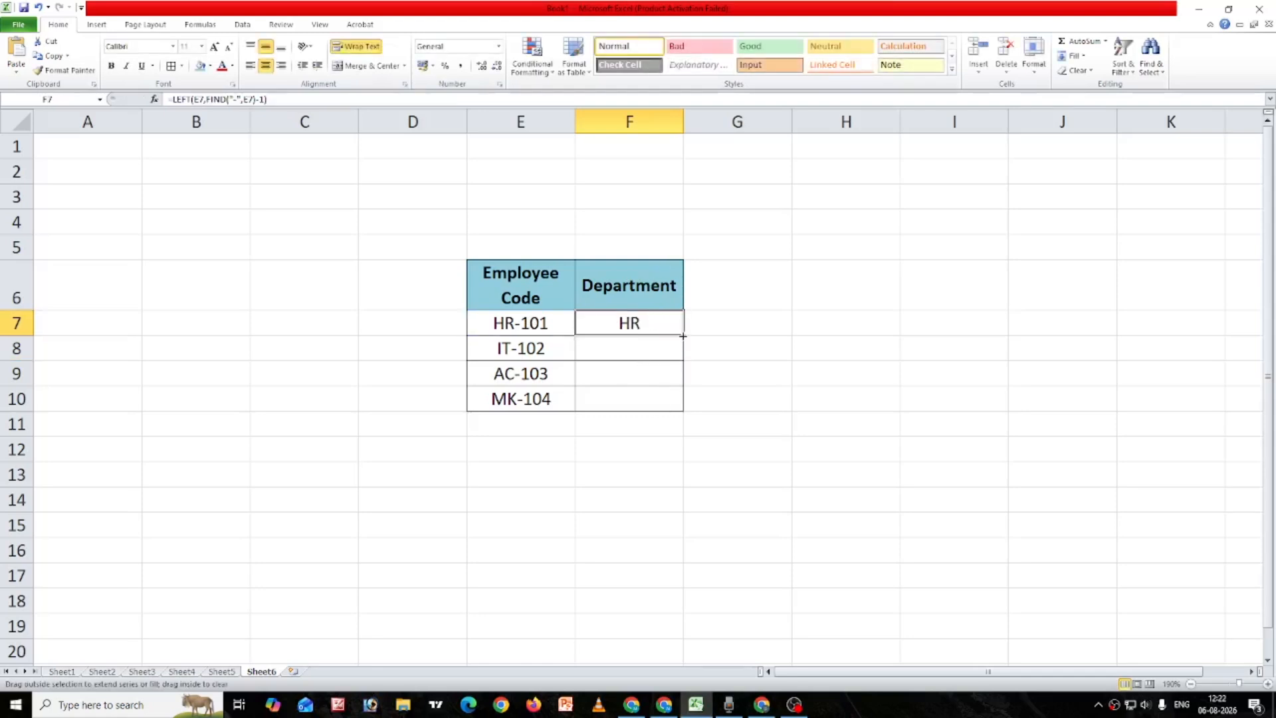
{"action": "left_click_drag", "start_coordinate": [683, 335], "coordinate": [685, 410]}
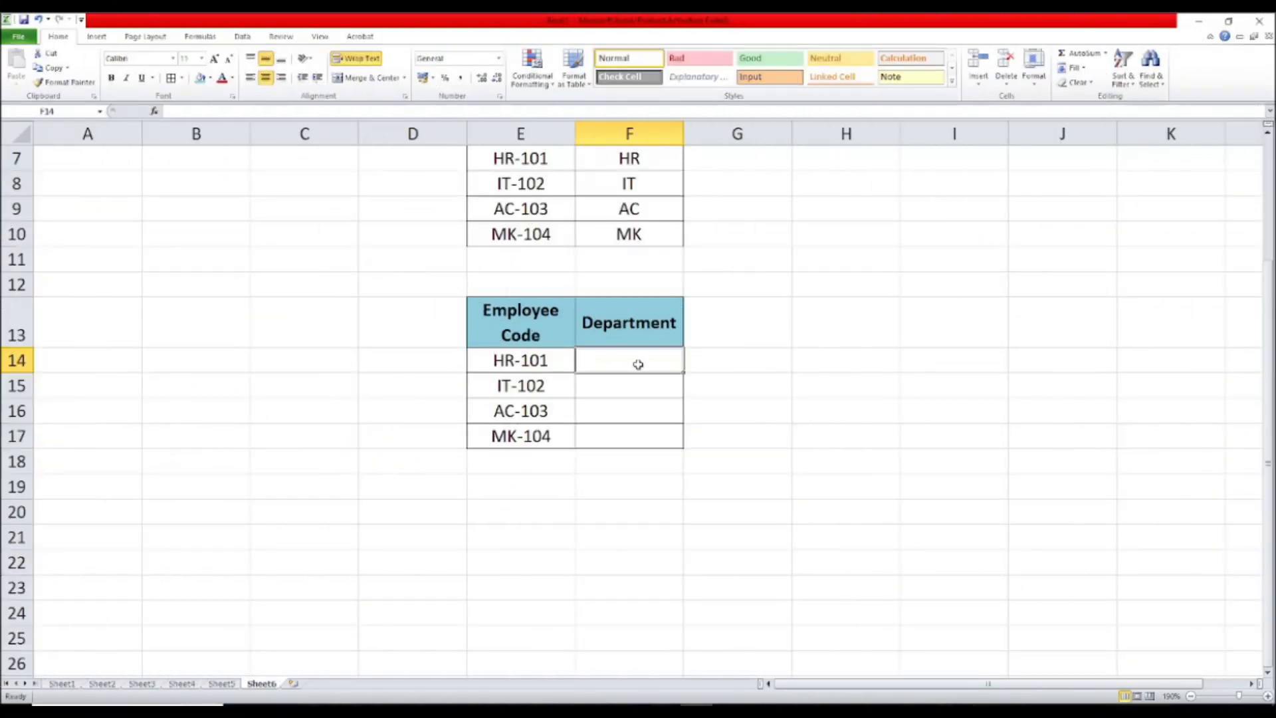
Step: Enter =RIGHT(E14,3) in F14 and fill it down through F17 to extract the last three digits of each employee code
{"action": "type", "text": "=RIGHT("}
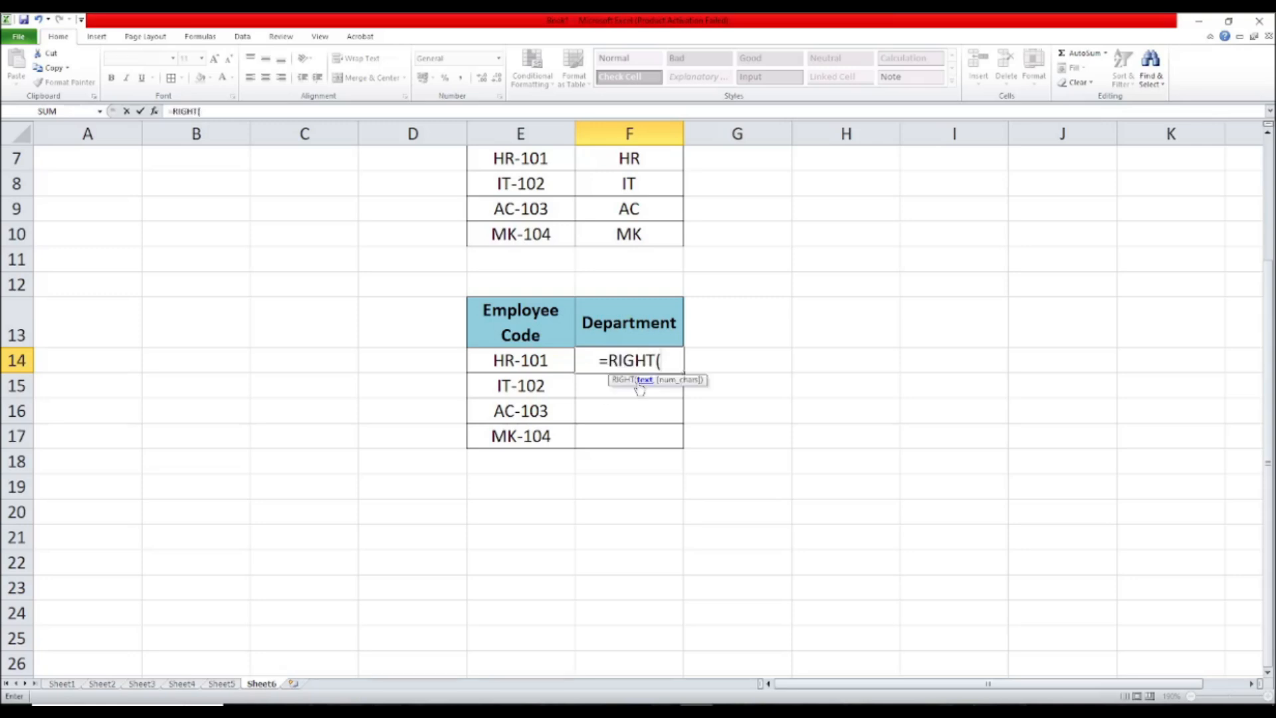
{"action": "left_click", "coordinate": [546, 359]}
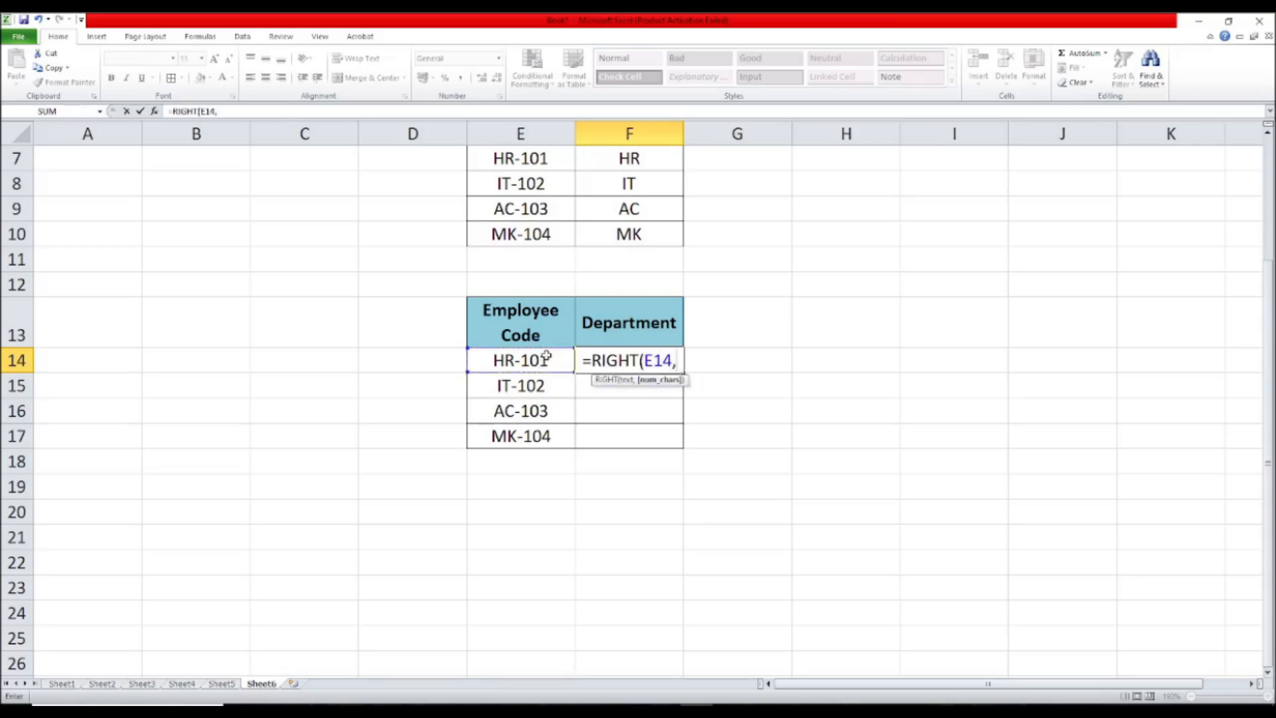
{"action": "type", "text": "3)"}
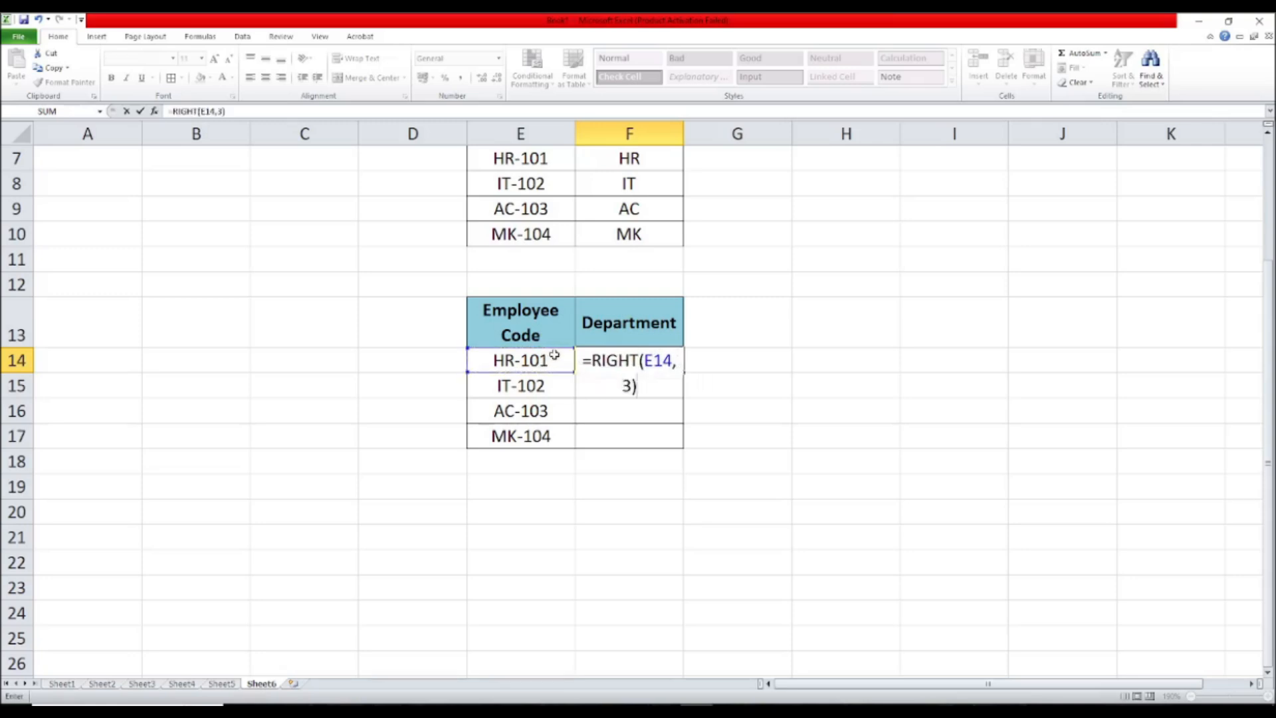
{"action": "key", "text": "Return"}
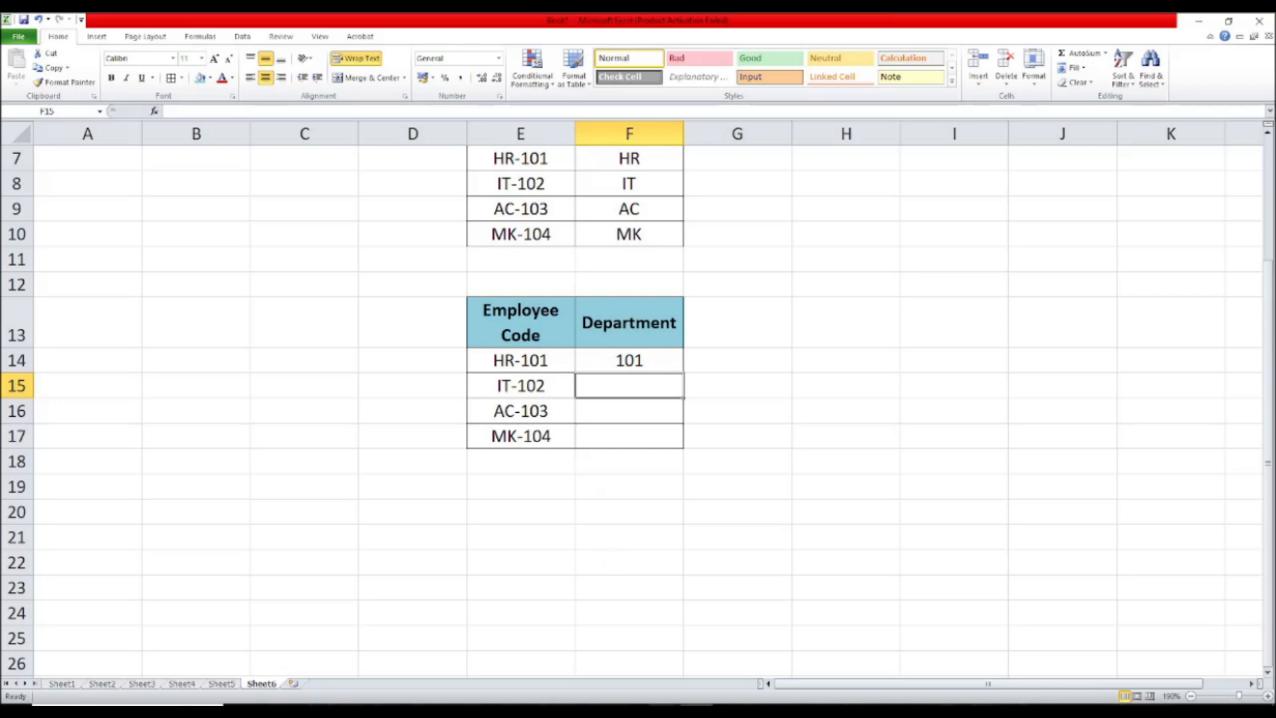
{"action": "left_click", "coordinate": [670, 360]}
{"action": "left_click_drag", "start_coordinate": [683, 373], "coordinate": [683, 449]}
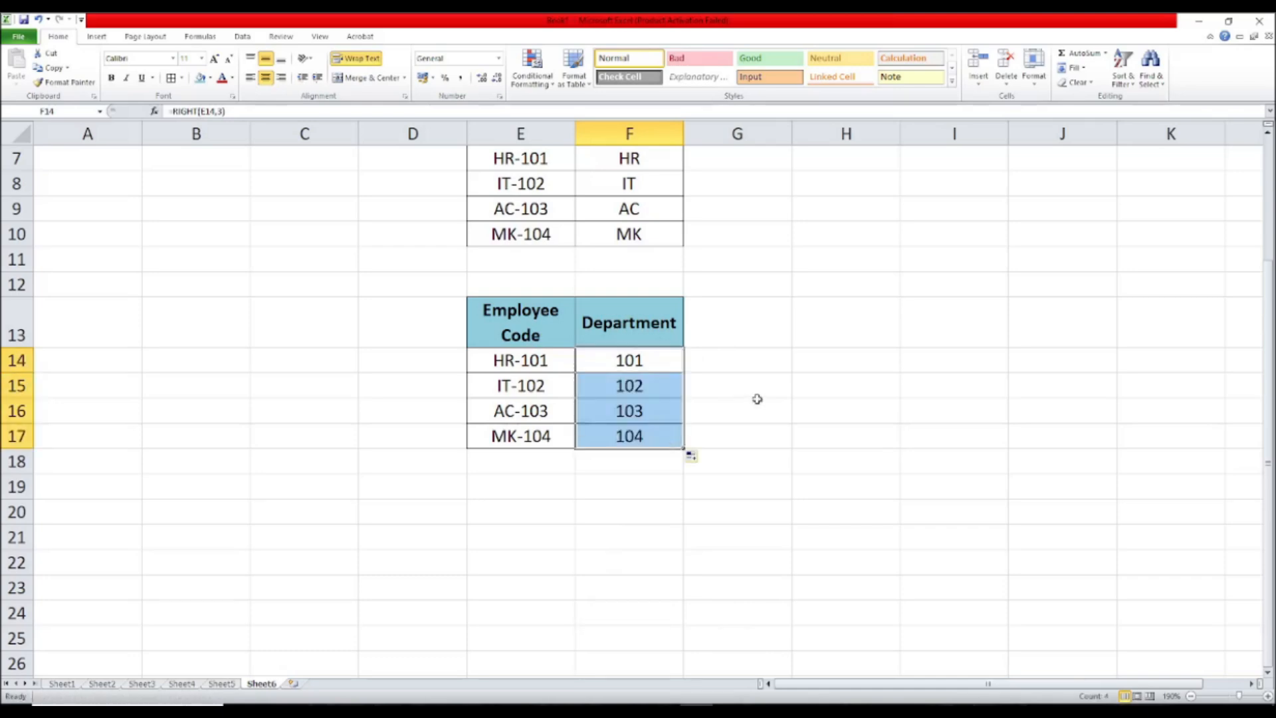